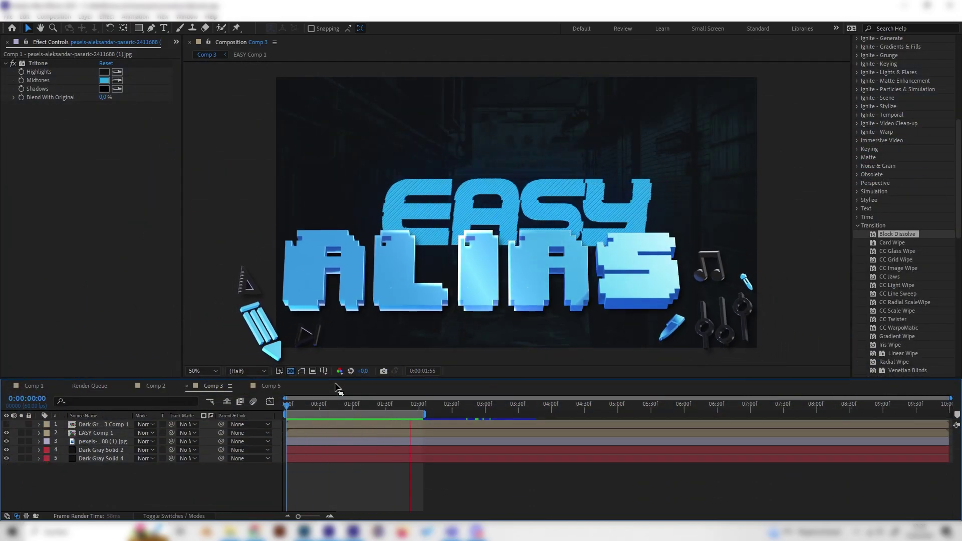
Step: Add a new text layer reading 'EASY' to Comp 5 and select it
{"action": "left_click", "coordinate": [275, 385]}
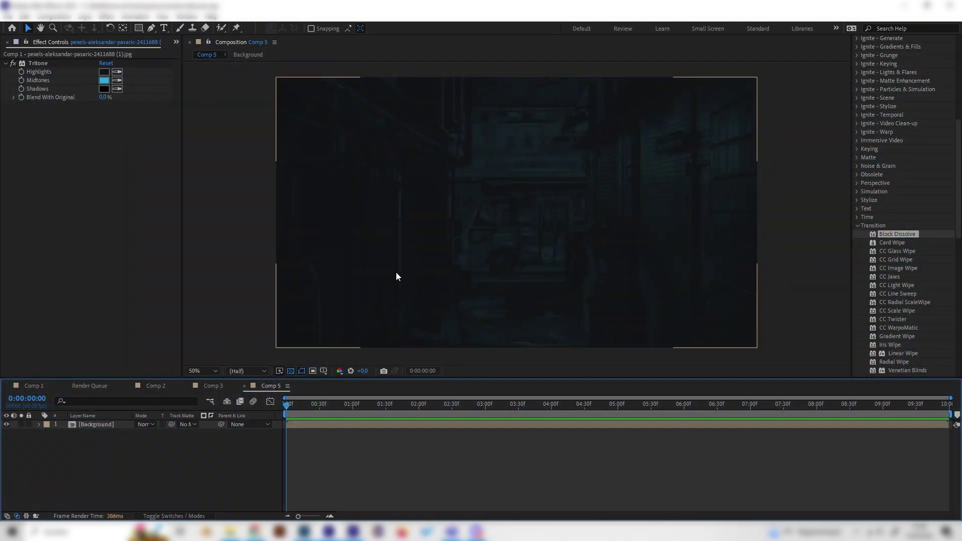
{"action": "right_click", "coordinate": [184, 435]}
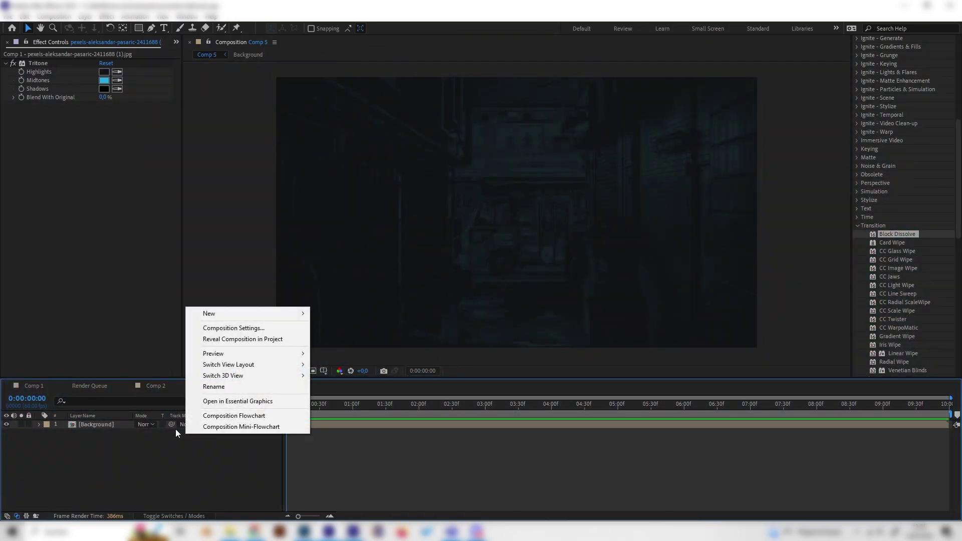
{"action": "left_click", "coordinate": [220, 305]}
{"action": "right_click", "coordinate": [152, 459]}
{"action": "mouse_move", "coordinate": [200, 338]}
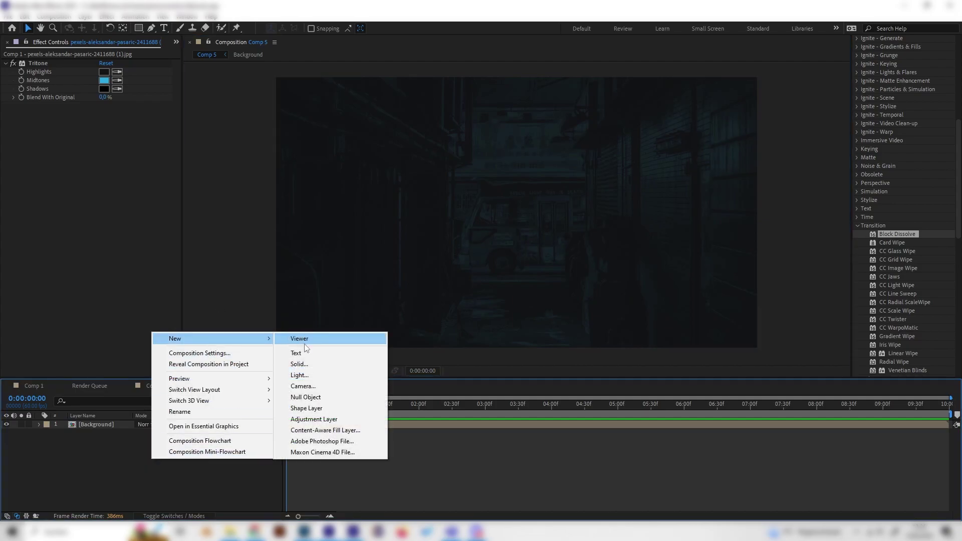
{"action": "left_click", "coordinate": [300, 349]}
{"action": "type", "text": "EASY"}
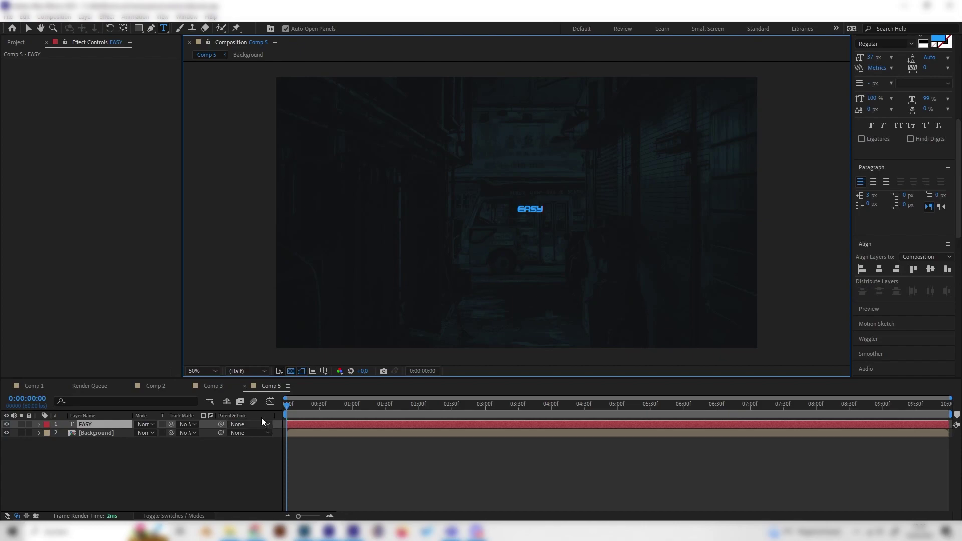
{"action": "left_click", "coordinate": [98, 425]}
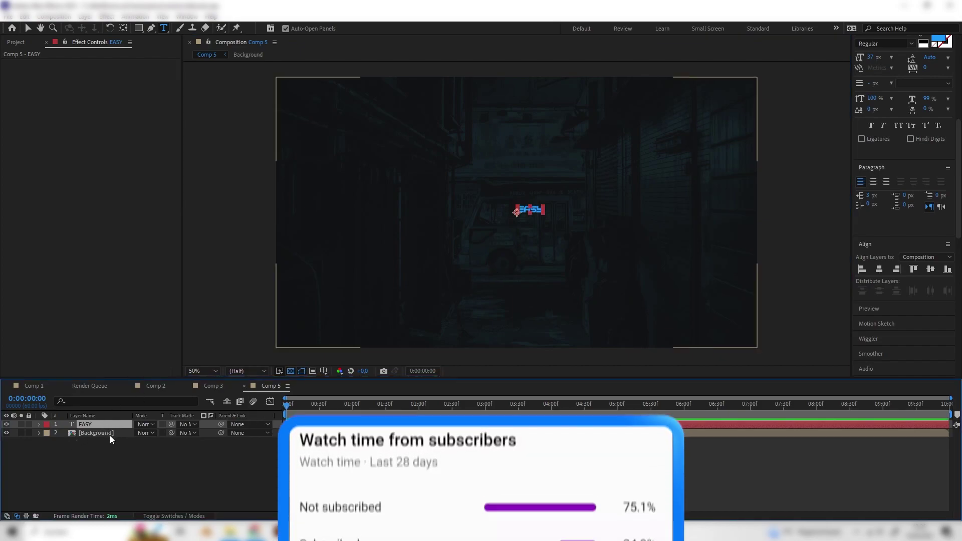
Step: Scale the EASY text layer up to 755%
{"action": "key", "text": "s"}
{"action": "left_click_drag", "start_coordinate": [173, 430], "coordinate": [468, 430]}
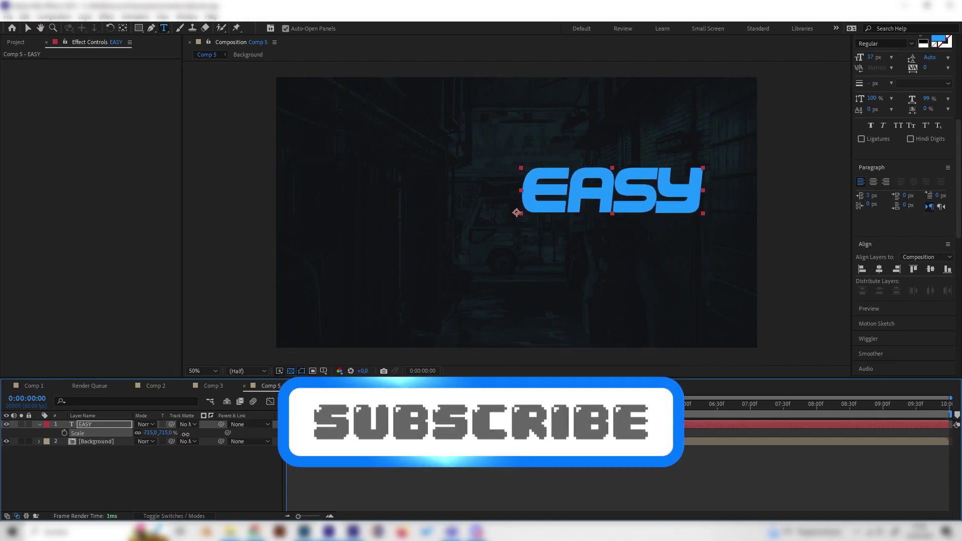
{"action": "left_click_drag", "start_coordinate": [498, 277], "coordinate": [394, 296]}
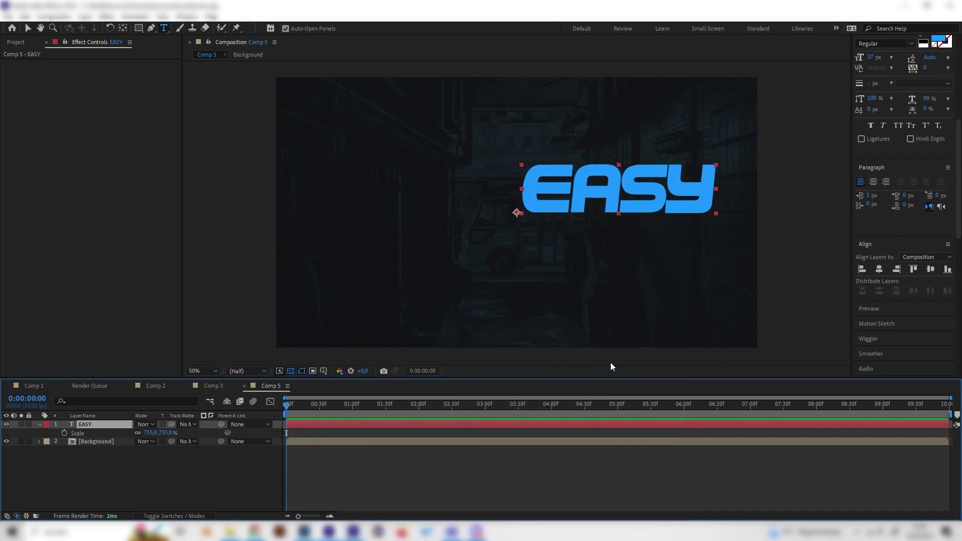
Step: Align the EASY text to the horizontal and vertical centre of the frame
{"action": "left_click", "coordinate": [878, 269]}
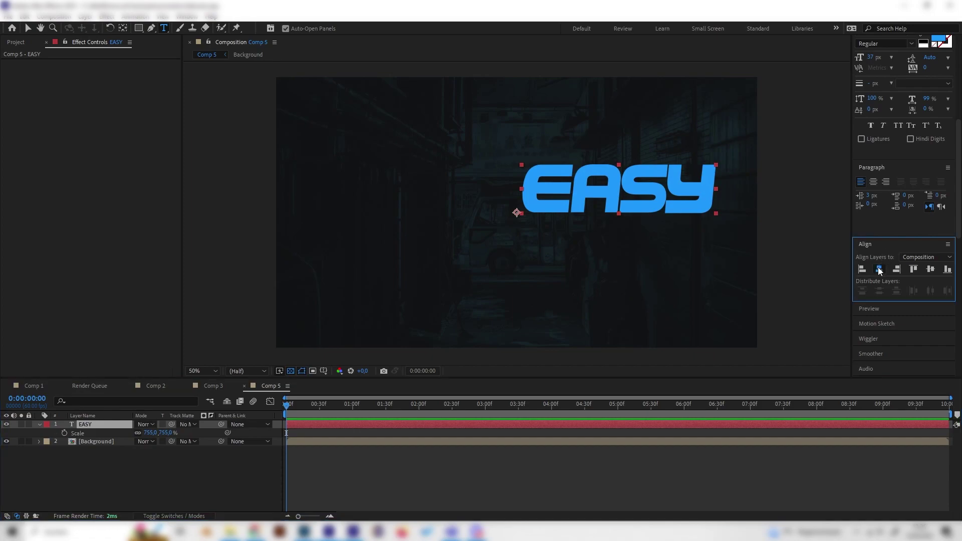
{"action": "left_click", "coordinate": [930, 269]}
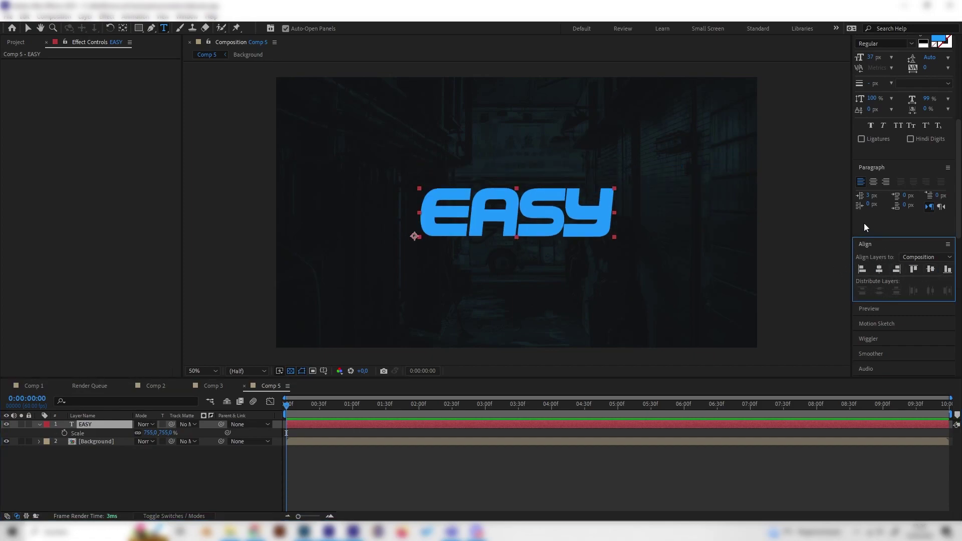
{"action": "left_click", "coordinate": [184, 18]}
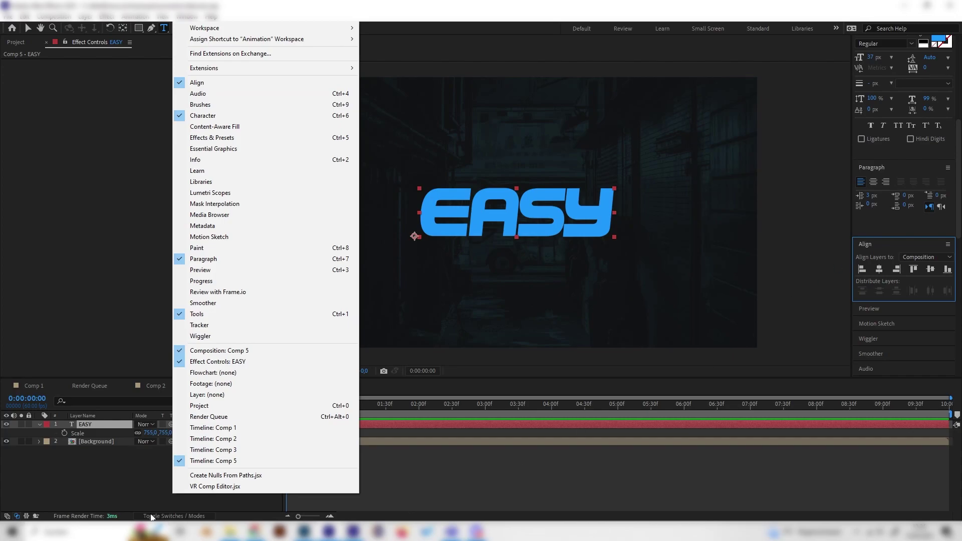
{"action": "left_click", "coordinate": [126, 459]}
{"action": "left_click", "coordinate": [119, 424]}
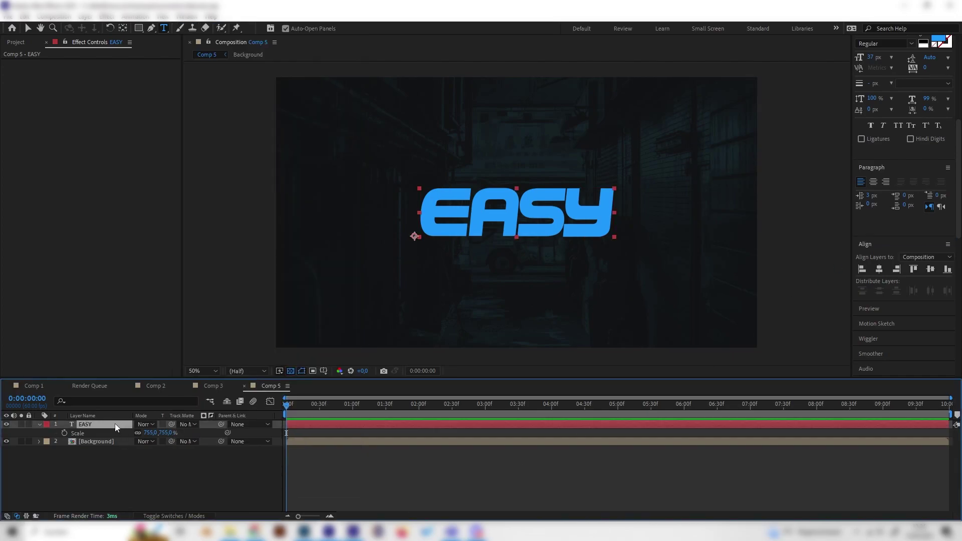
Step: Pre-compose the EASY layer into 'EASY Comp 2' and select the new layer
{"action": "right_click", "coordinate": [115, 423]}
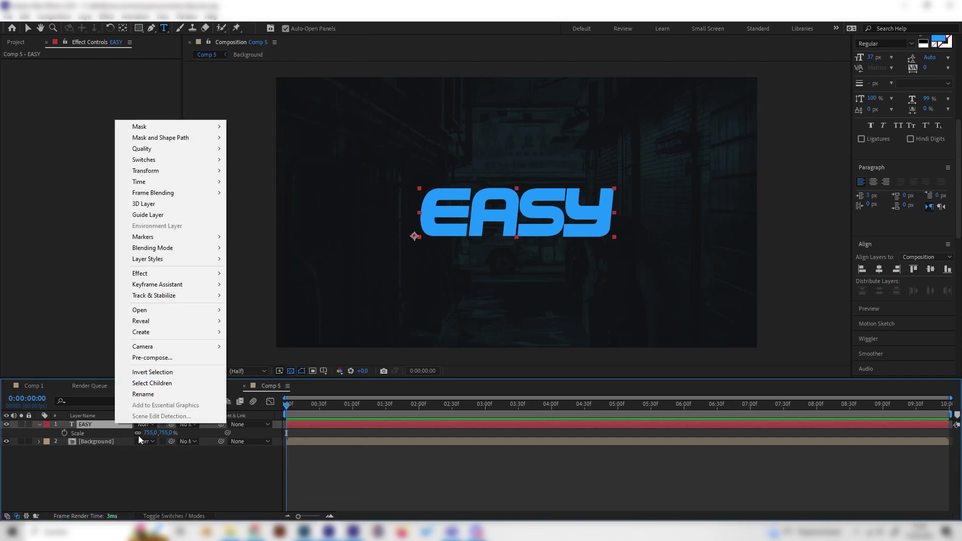
{"action": "left_click", "coordinate": [151, 357]}
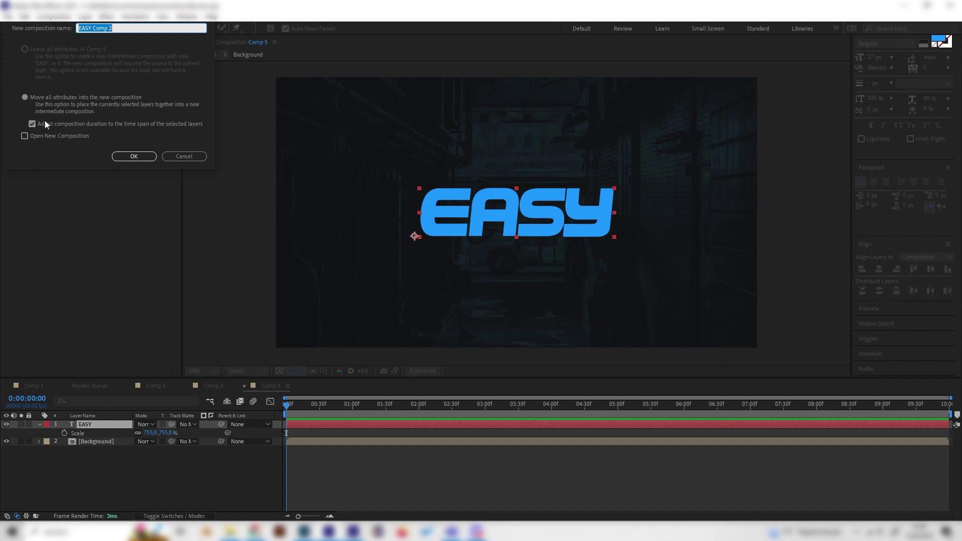
{"action": "left_click", "coordinate": [133, 157]}
{"action": "left_click", "coordinate": [122, 439]}
{"action": "left_click", "coordinate": [112, 424]}
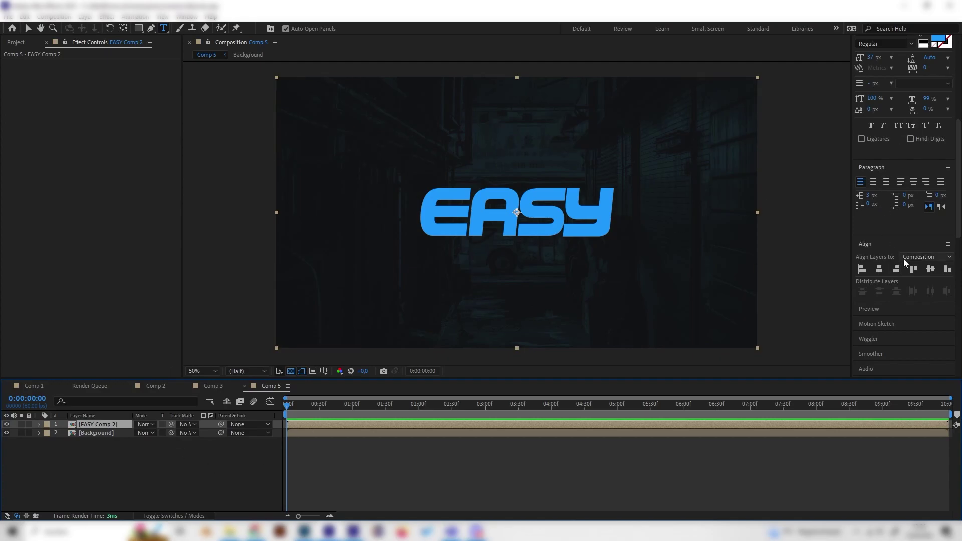
Step: Apply the Transition > Block Dissolve effect to EASY Comp 2
{"action": "key", "text": "ctrl+5"}
{"action": "scroll", "coordinate": [889, 201], "scroll_direction": "down", "scroll_amount": 5}
{"action": "double_click", "coordinate": [874, 295]}
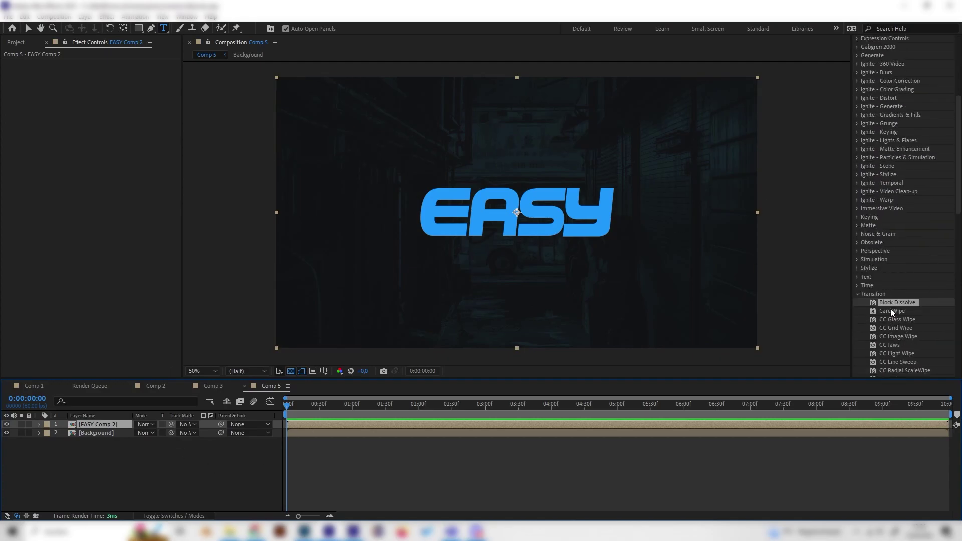
{"action": "scroll", "coordinate": [892, 291], "scroll_direction": "down", "scroll_amount": 4}
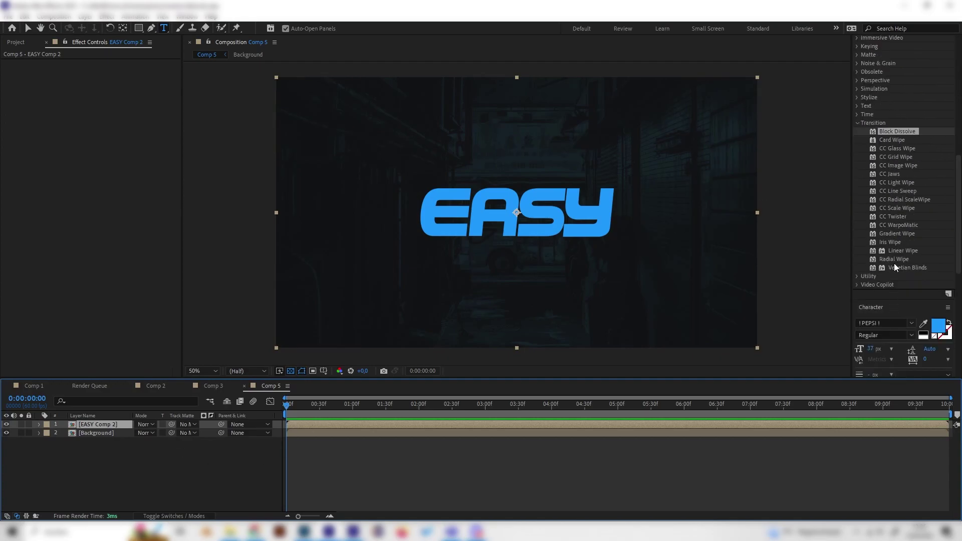
{"action": "left_click", "coordinate": [894, 131]}
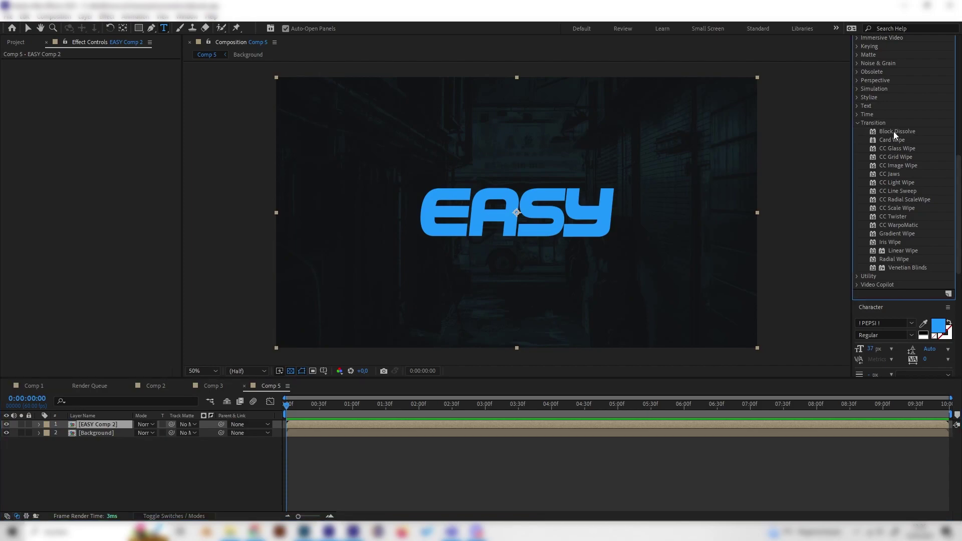
{"action": "left_click", "coordinate": [892, 131]}
{"action": "left_click_drag", "start_coordinate": [891, 133], "coordinate": [121, 148]}
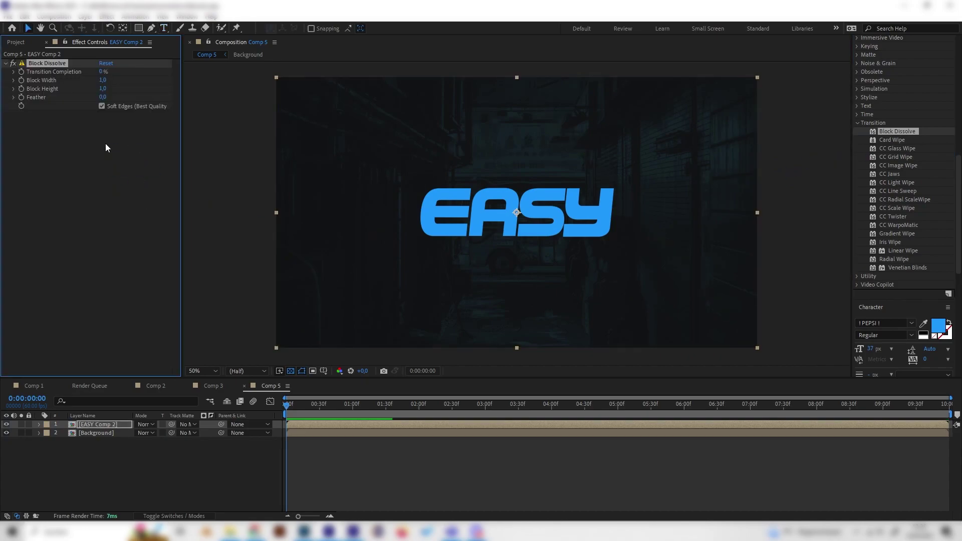
Step: Keyframe Transition Completion at 0% at 1:30 and 100% at 0:00
{"action": "left_click_drag", "start_coordinate": [358, 399], "coordinate": [386, 404]}
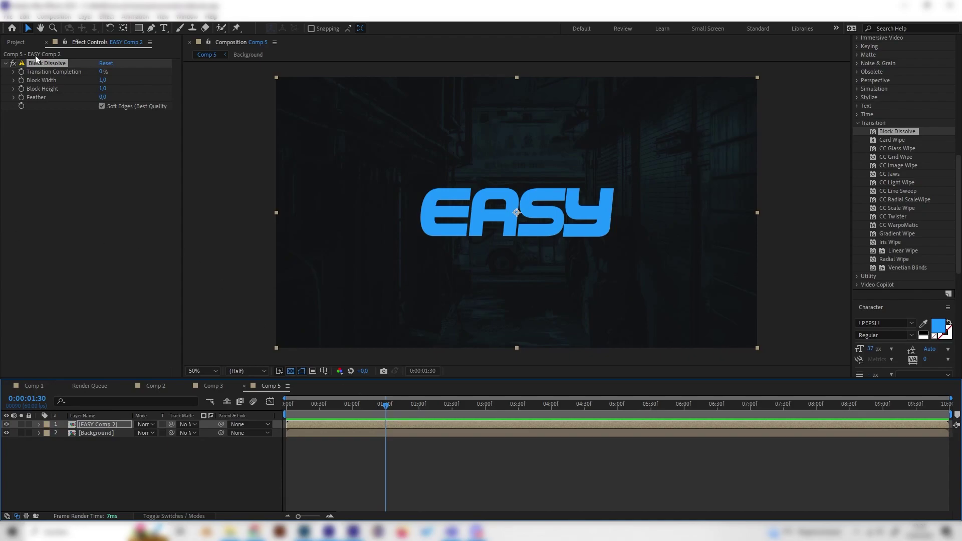
{"action": "left_click", "coordinate": [21, 71]}
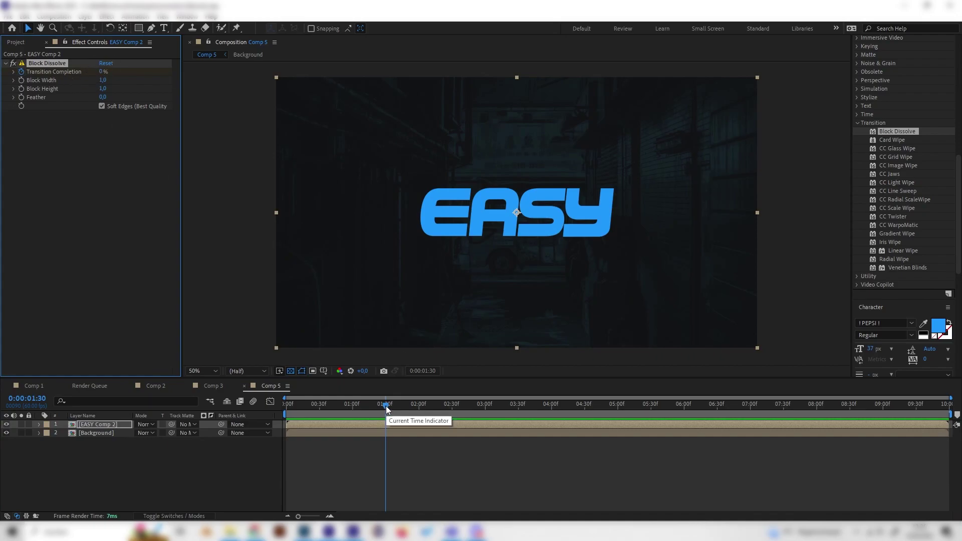
{"action": "left_click_drag", "start_coordinate": [383, 408], "coordinate": [276, 408]}
{"action": "left_click", "coordinate": [102, 71]}
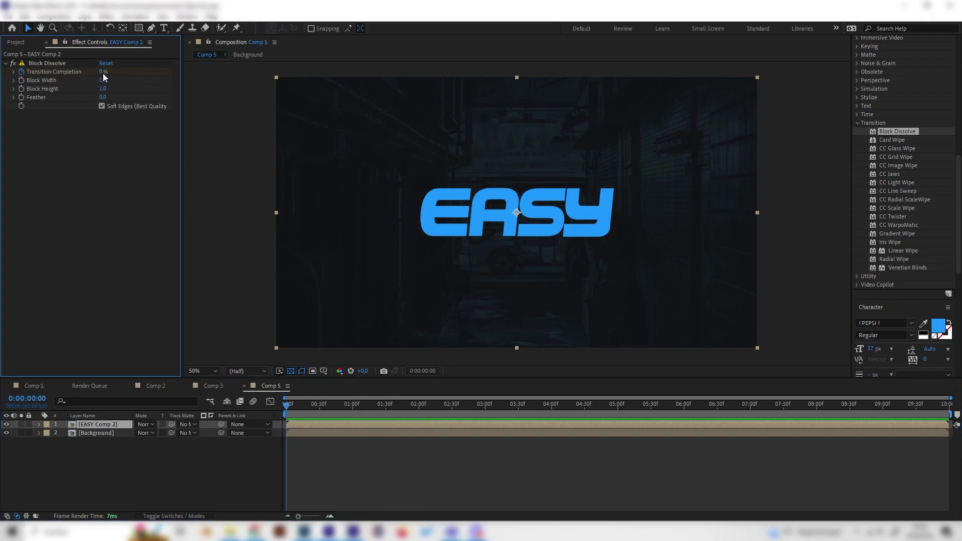
{"action": "type", "text": "100"}
{"action": "key", "text": "Return"}
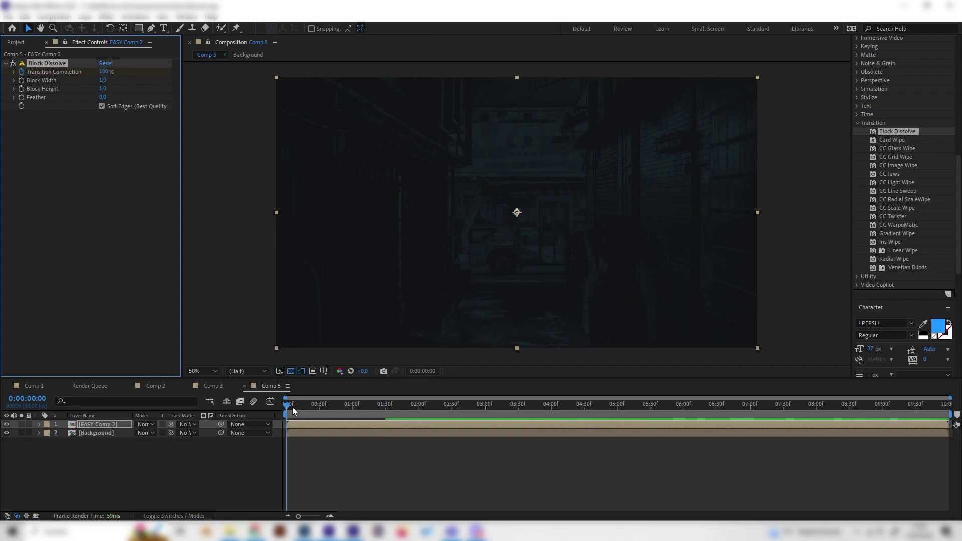
{"action": "left_click_drag", "start_coordinate": [286, 403], "coordinate": [318, 409]}
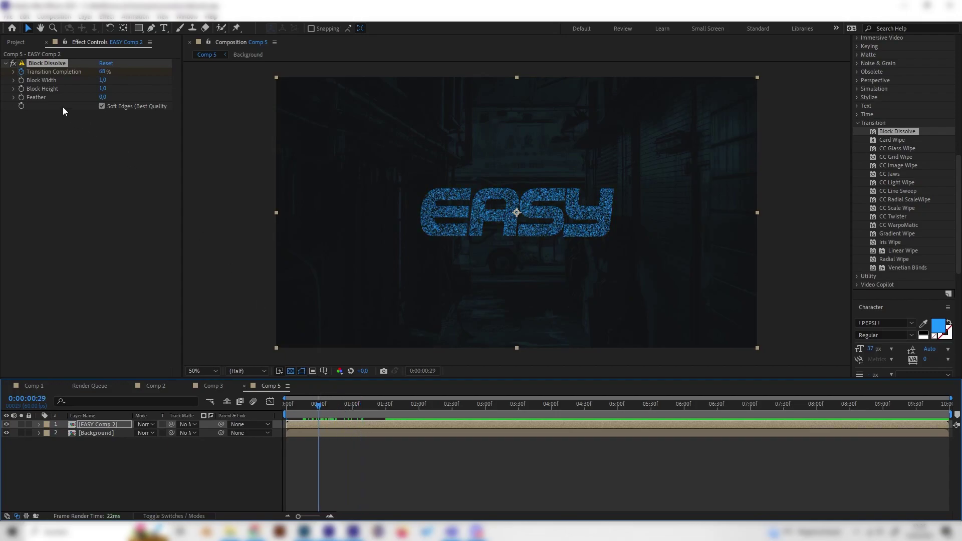
Step: Turn off Soft Edges and set Block Dissolve's Block Height and Block Width to 25
{"action": "left_click", "coordinate": [101, 106]}
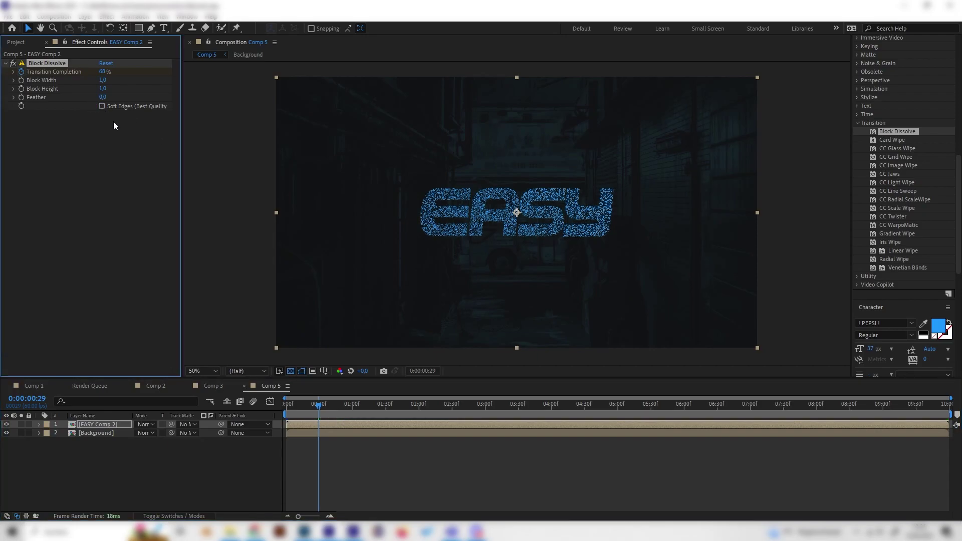
{"action": "left_click", "coordinate": [102, 89]}
{"action": "type", "text": "25"}
{"action": "key", "text": "Return"}
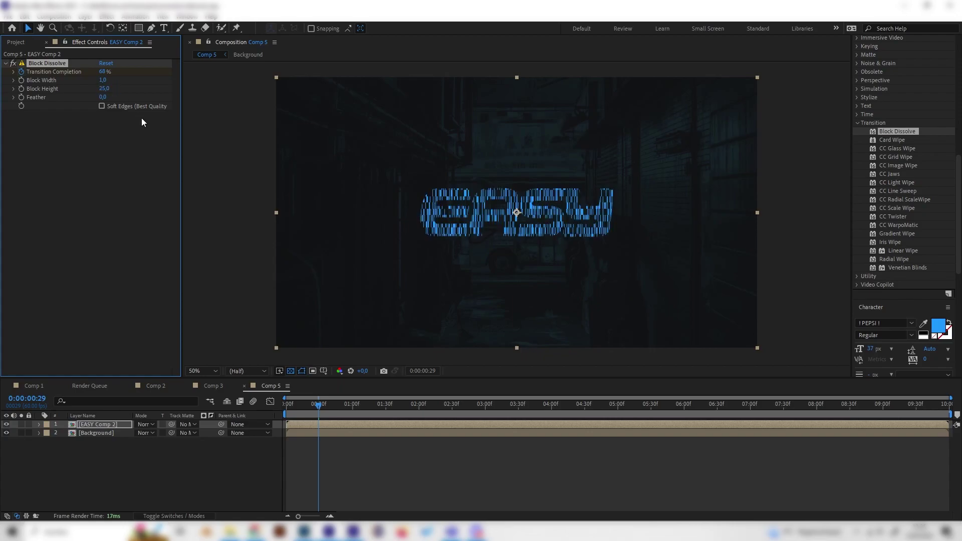
{"action": "left_click_drag", "start_coordinate": [307, 400], "coordinate": [241, 427]}
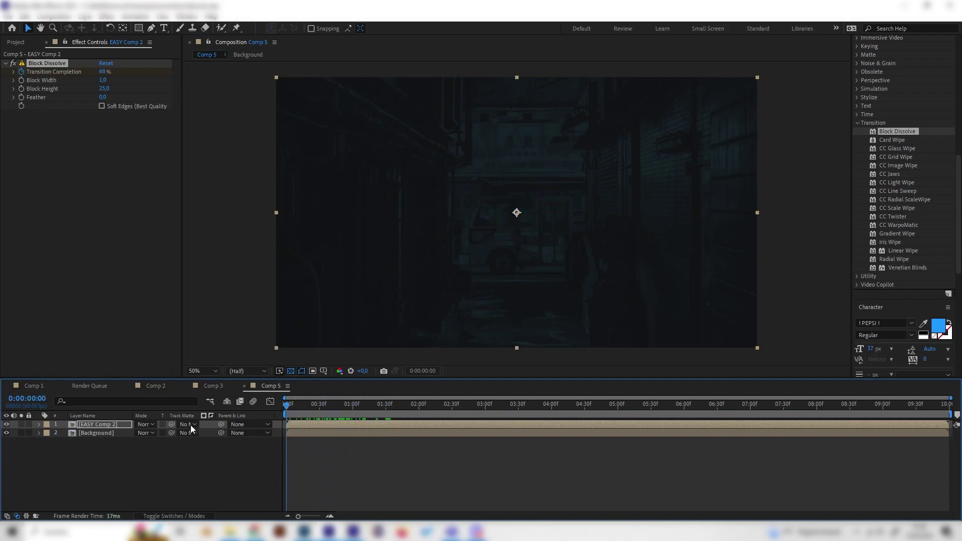
{"action": "left_click", "coordinate": [104, 80]}
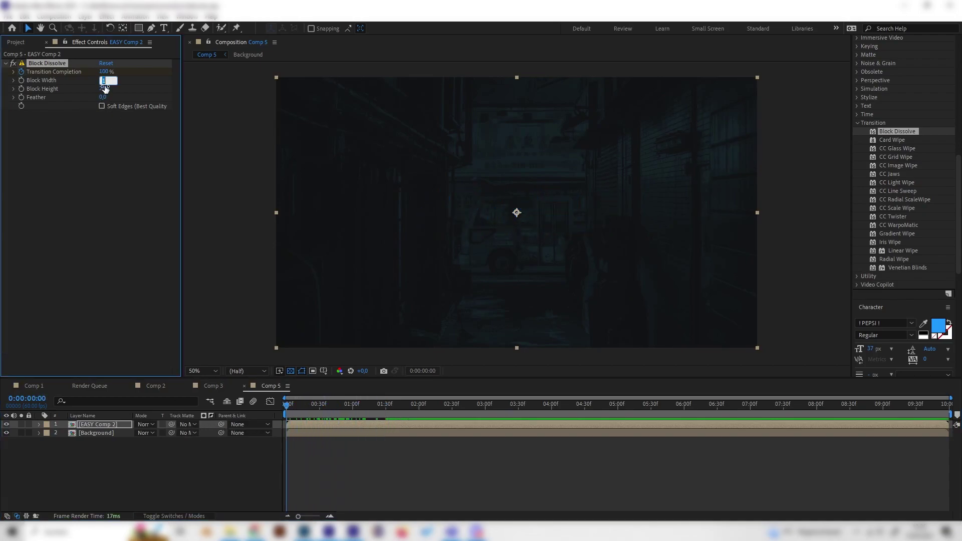
{"action": "type", "text": "25"}
{"action": "key", "text": "Return"}
{"action": "left_click_drag", "start_coordinate": [286, 408], "coordinate": [330, 435]}
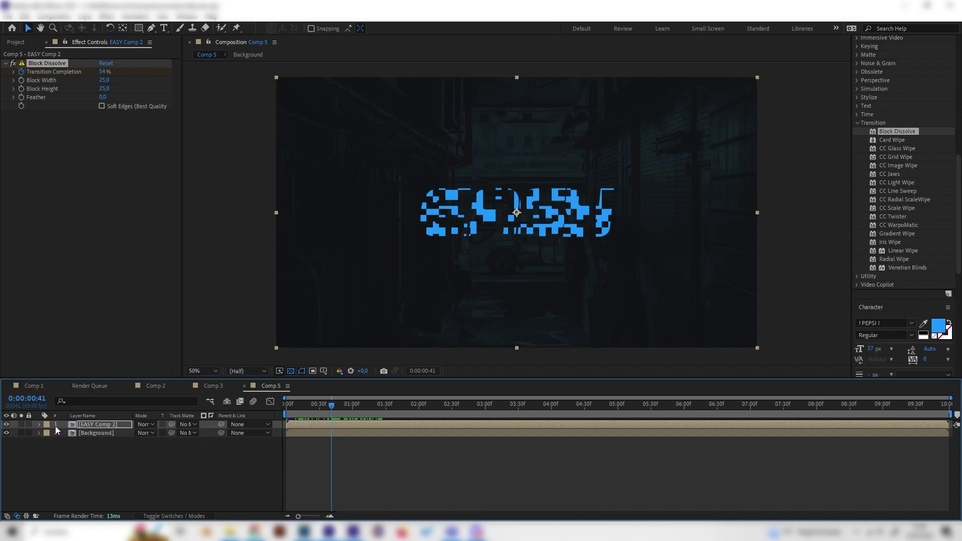
Step: Keyframe Block Width at 25 at 0:00 and 250 at 1:30
{"action": "left_click", "coordinate": [39, 424]}
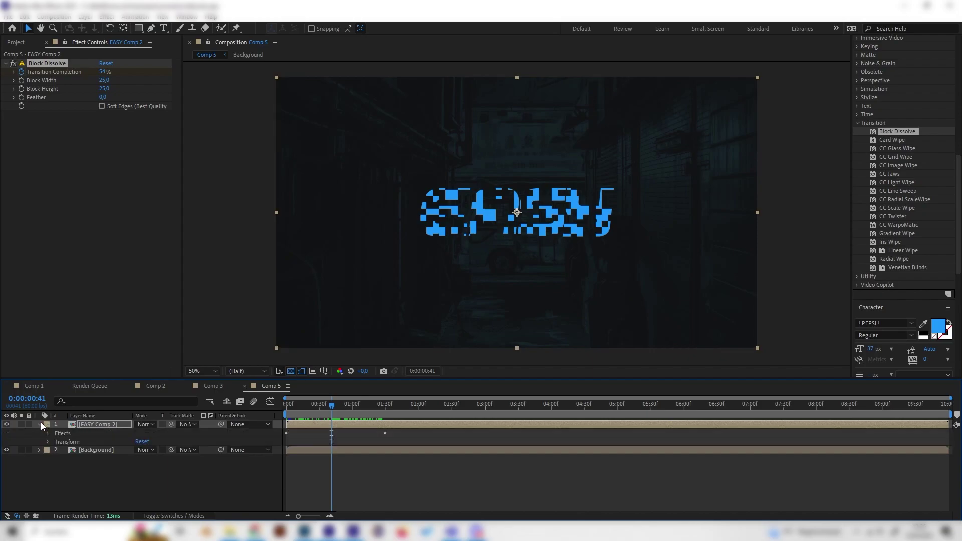
{"action": "left_click", "coordinate": [48, 433]}
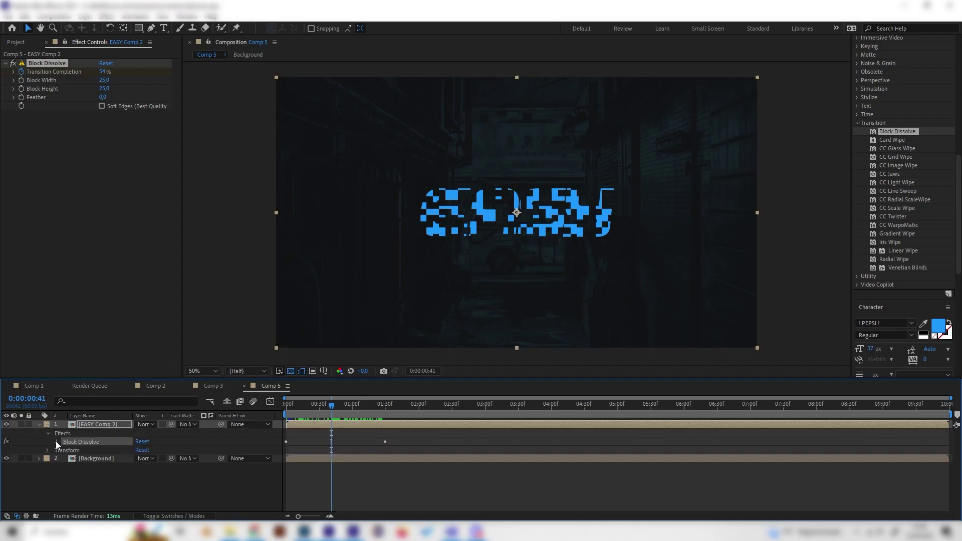
{"action": "left_click", "coordinate": [56, 441]}
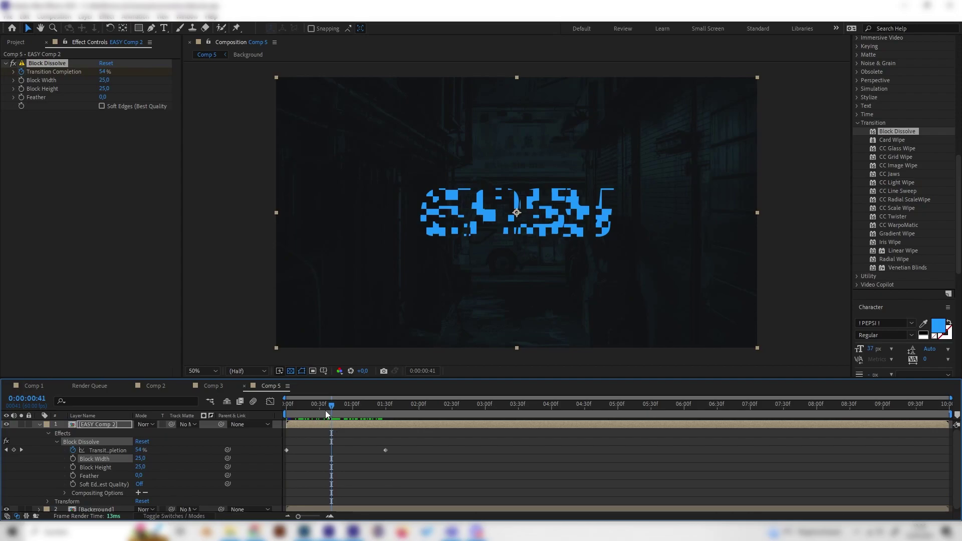
{"action": "left_click_drag", "start_coordinate": [326, 410], "coordinate": [251, 415]}
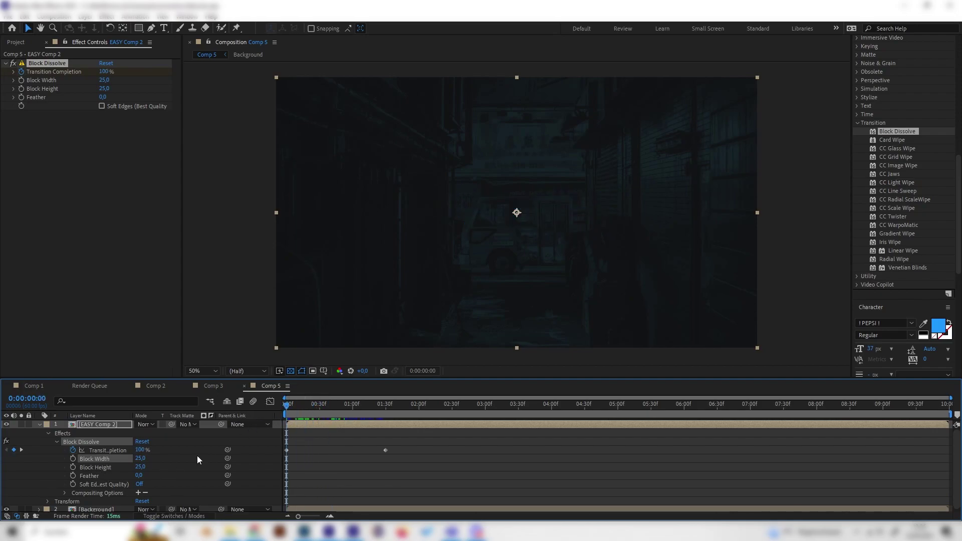
{"action": "left_click_drag", "start_coordinate": [357, 404], "coordinate": [203, 431]}
{"action": "left_click", "coordinate": [73, 458]}
{"action": "left_click", "coordinate": [326, 407]}
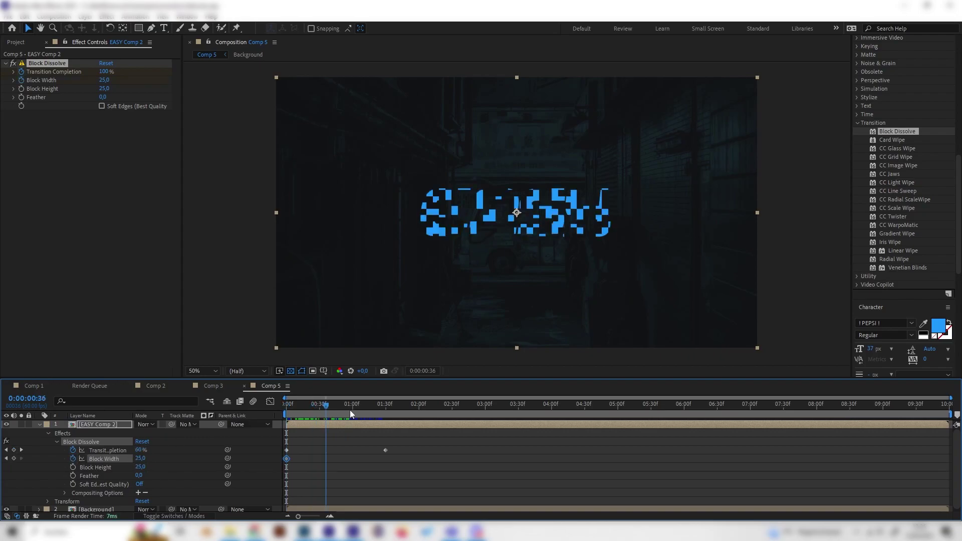
{"action": "left_click_drag", "start_coordinate": [350, 410], "coordinate": [385, 410]}
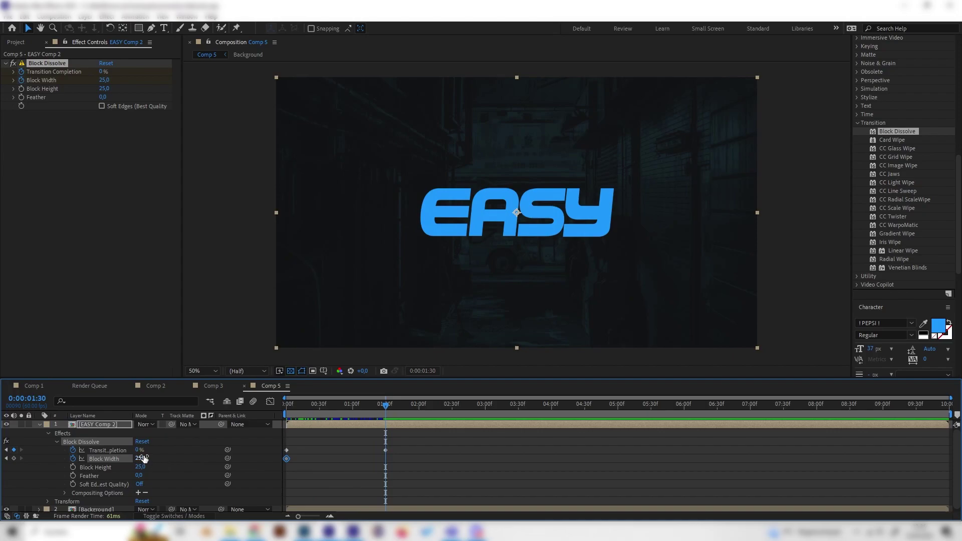
{"action": "type", "text": "250"}
{"action": "key", "text": "Return"}
Step: Play back and scrub the widening-block dissolve, then return to the start
{"action": "left_click_drag", "start_coordinate": [383, 407], "coordinate": [257, 422]}
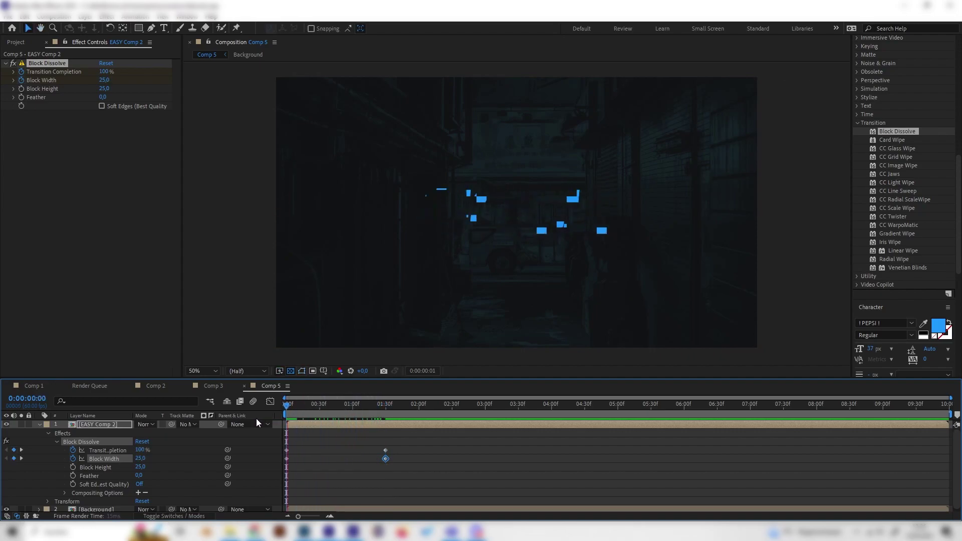
{"action": "key", "text": "space"}
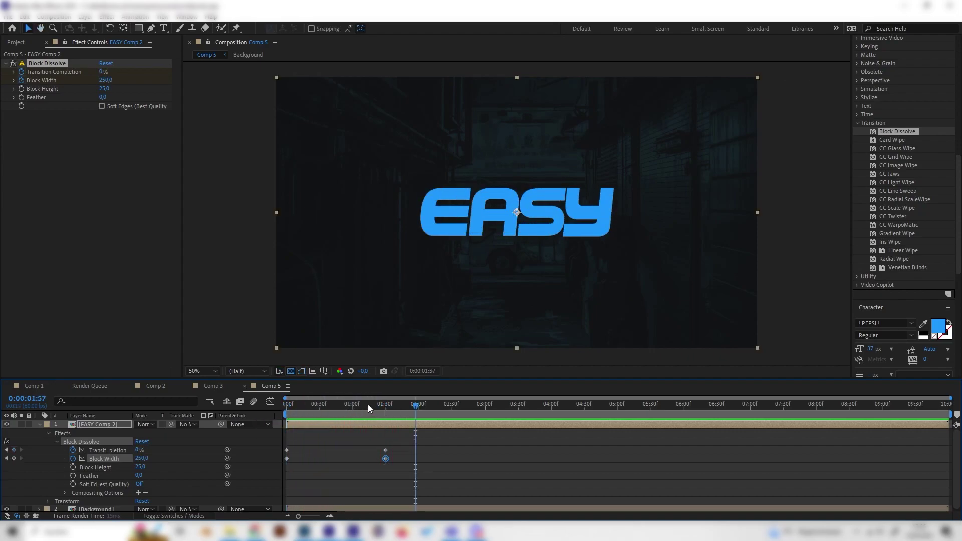
{"action": "key", "text": "space"}
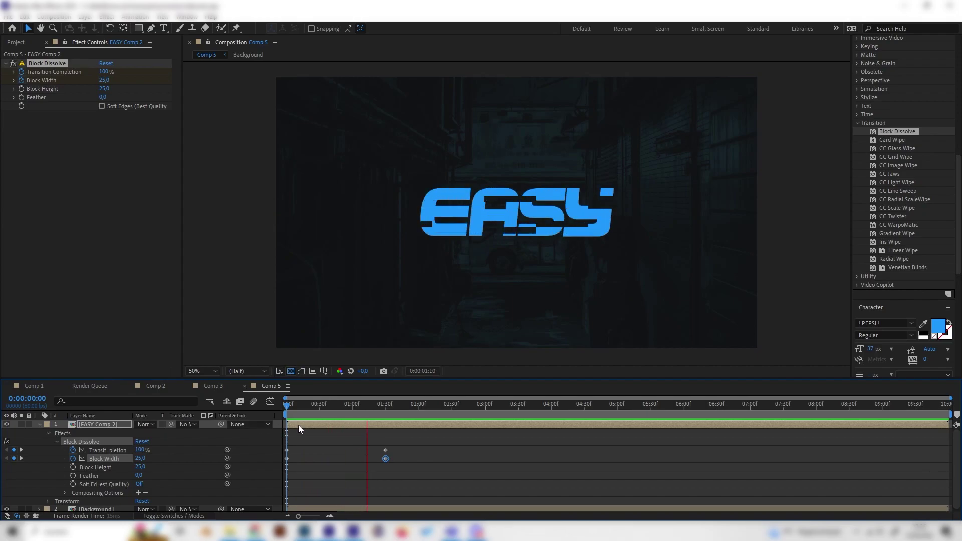
{"action": "left_click_drag", "start_coordinate": [346, 409], "coordinate": [276, 414]}
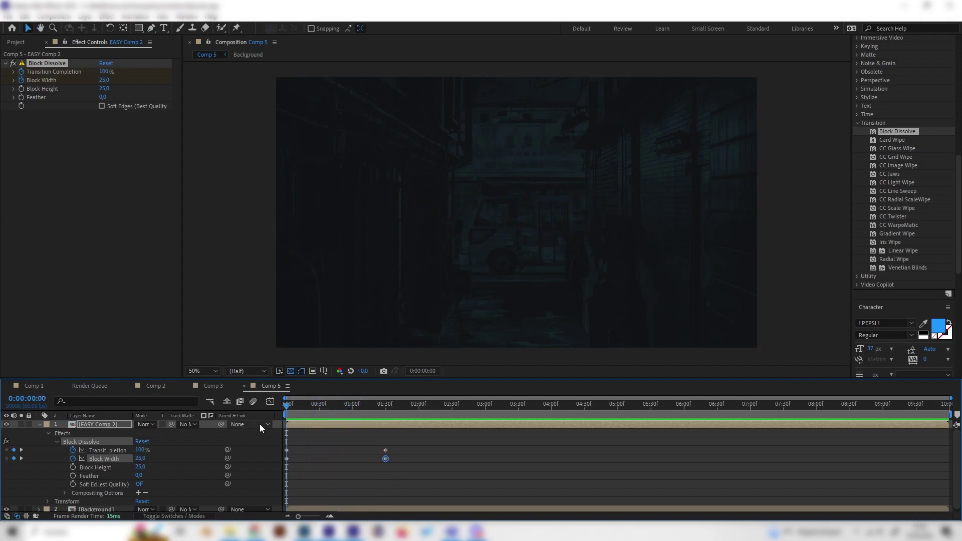
{"action": "key", "text": "space"}
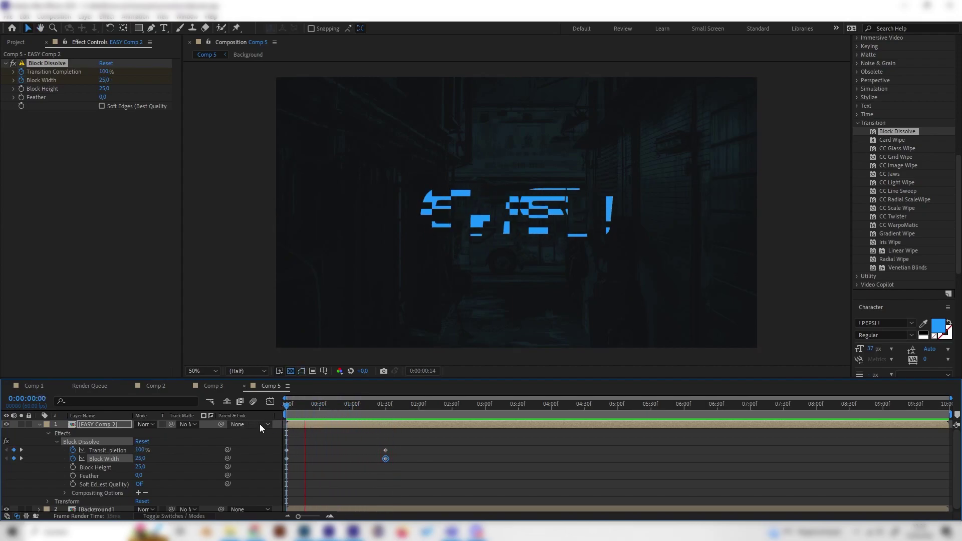
{"action": "left_click_drag", "start_coordinate": [407, 421], "coordinate": [299, 431]}
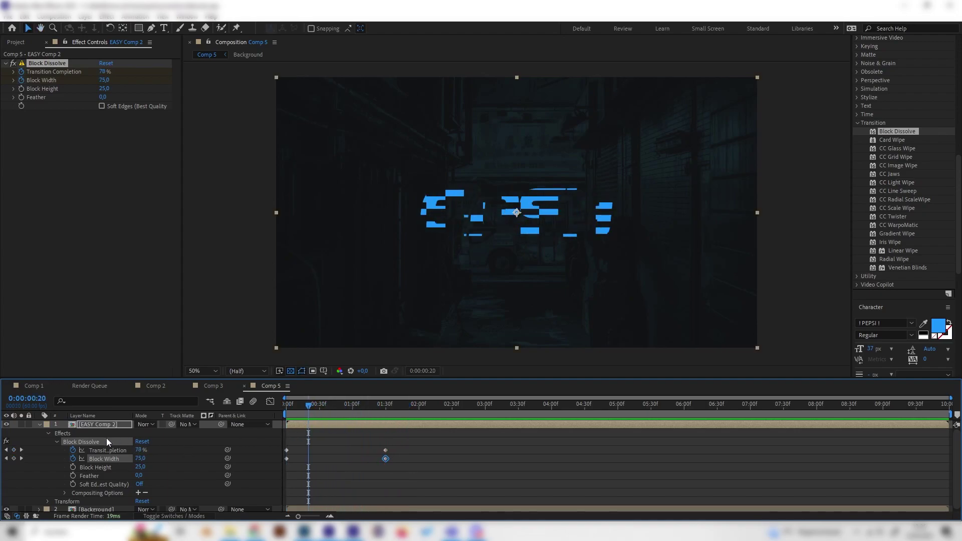
{"action": "left_click", "coordinate": [98, 427]}
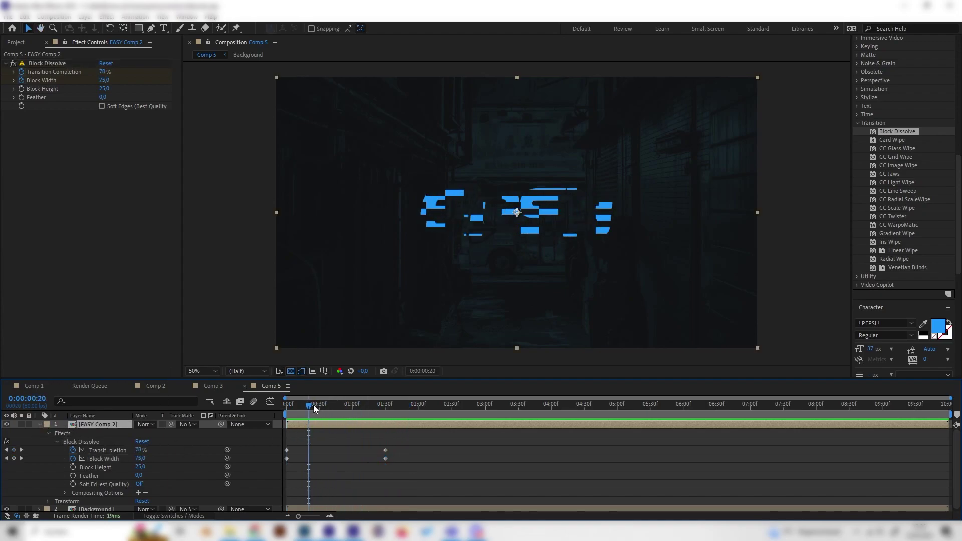
{"action": "left_click_drag", "start_coordinate": [313, 405], "coordinate": [218, 421]}
Step: Create a new dark gray solid layer above the text
{"action": "left_click", "coordinate": [40, 425]}
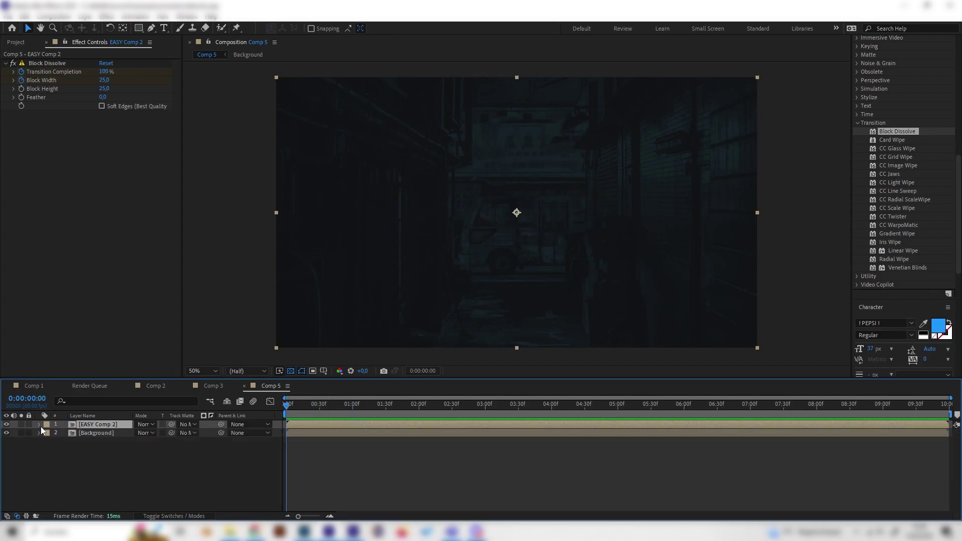
{"action": "right_click", "coordinate": [152, 461]}
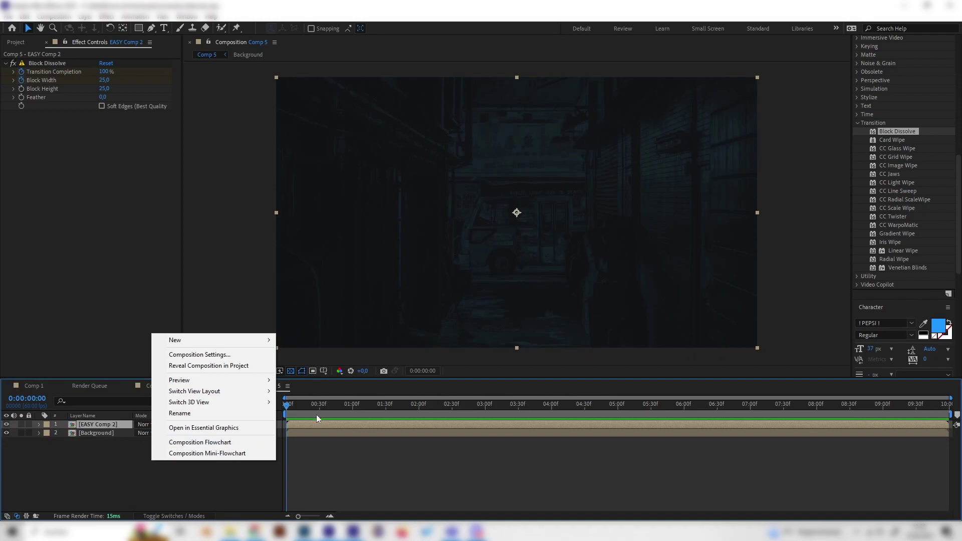
{"action": "mouse_move", "coordinate": [236, 345]}
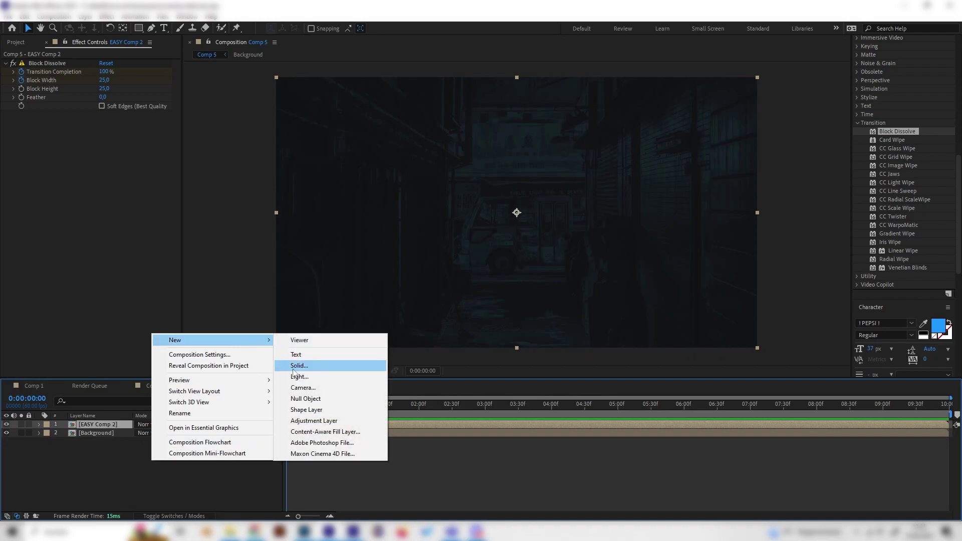
{"action": "left_click", "coordinate": [327, 369]}
{"action": "left_click", "coordinate": [157, 204]}
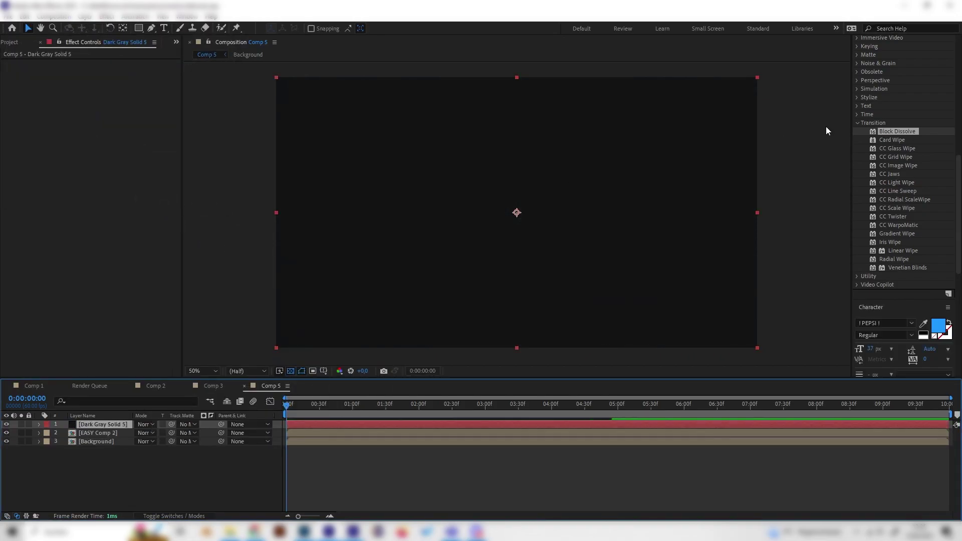
Step: Apply Fractal Noise to the solid, found by searching 'fract'
{"action": "scroll", "coordinate": [888, 136], "scroll_direction": "up", "scroll_amount": 10}
{"action": "left_click", "coordinate": [885, 122]}
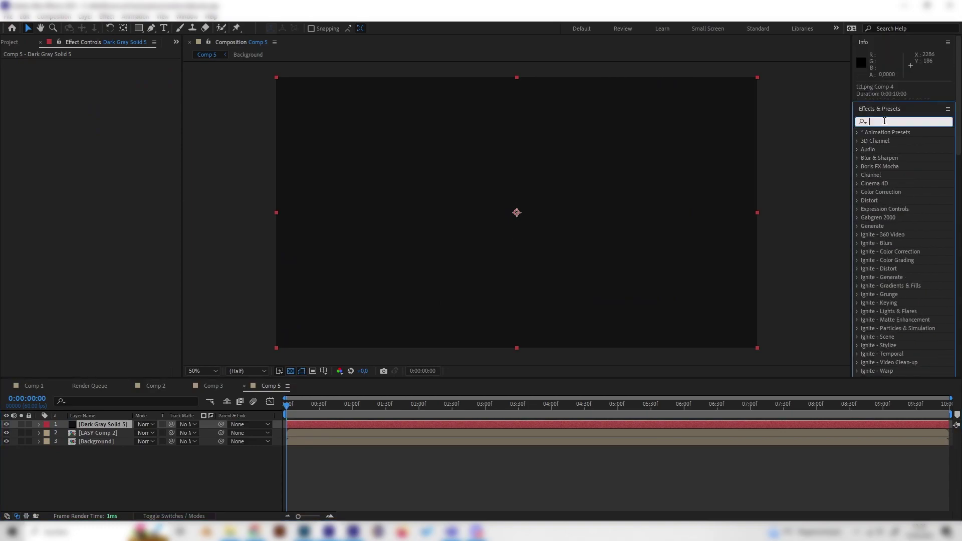
{"action": "type", "text": "tu"}
{"action": "key", "text": "BackSpace"}
{"action": "key", "text": "BackSpace"}
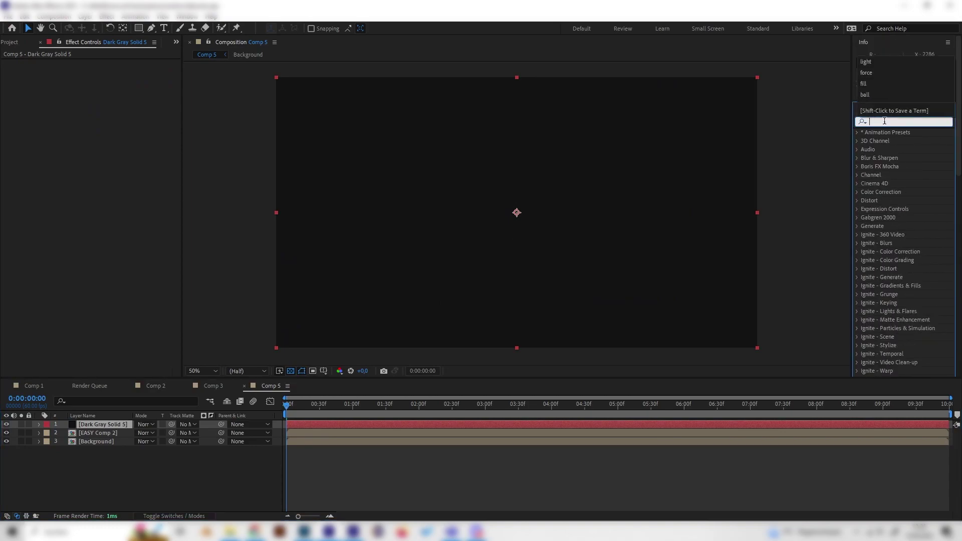
{"action": "type", "text": "frac"}
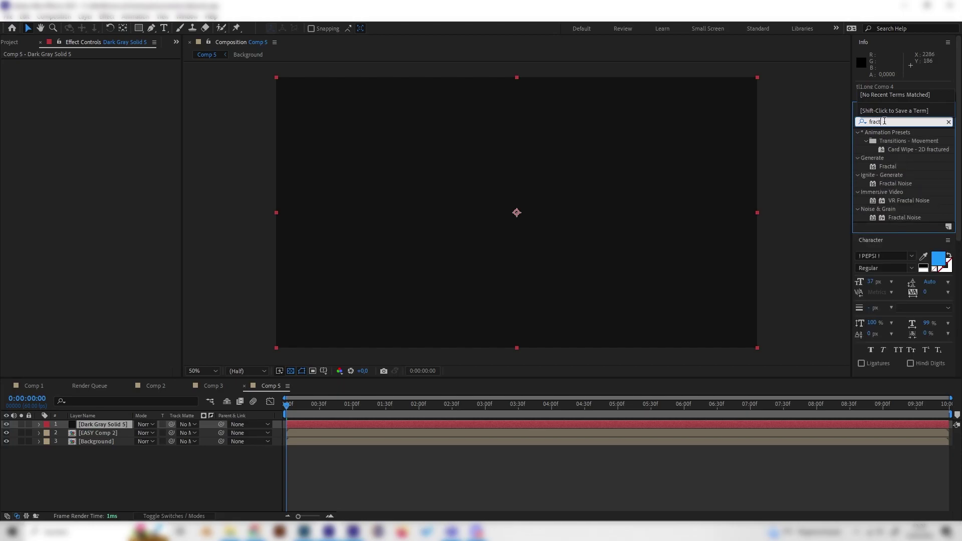
{"action": "type", "text": "t"}
{"action": "double_click", "coordinate": [905, 217]}
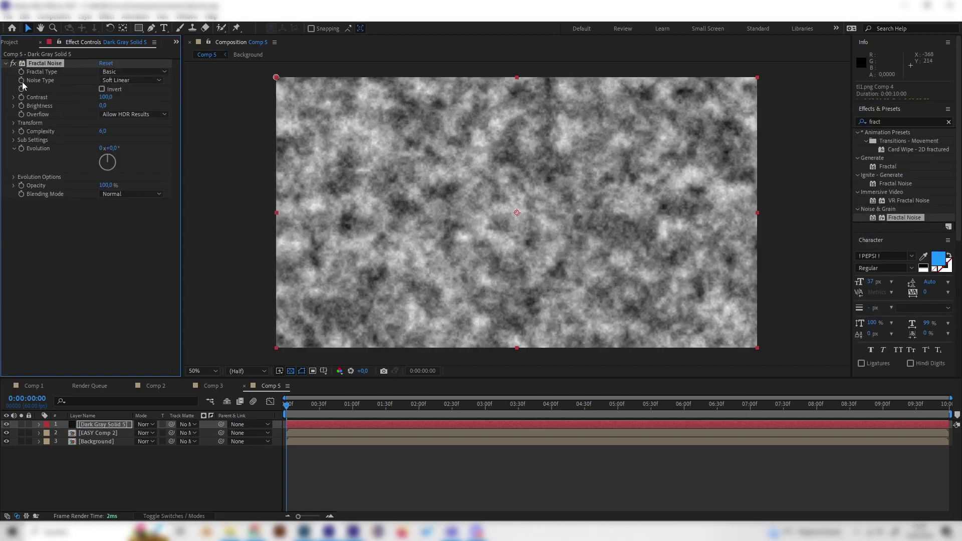
Step: Set Fractal Noise to Block type with Complexity 2 and Contrast 300
{"action": "left_click", "coordinate": [129, 80]}
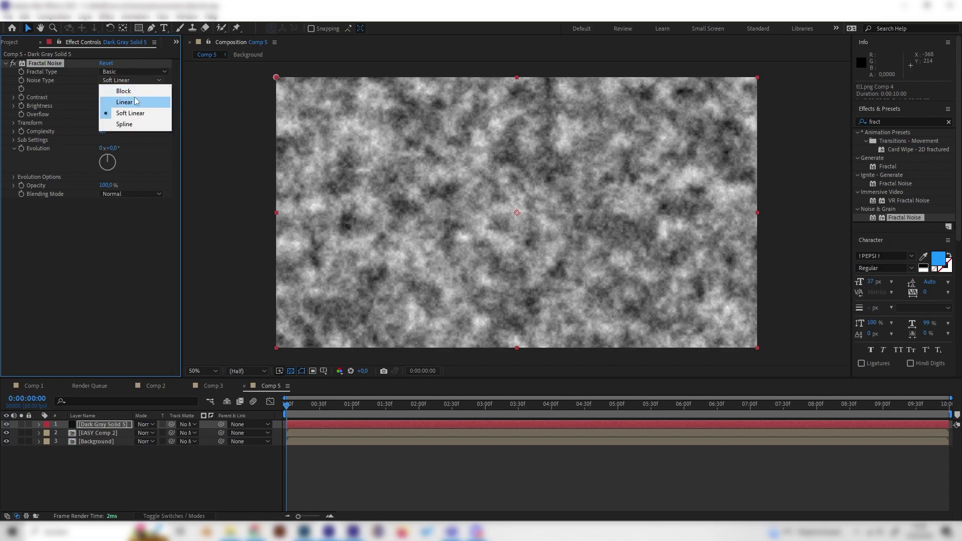
{"action": "left_click", "coordinate": [138, 93]}
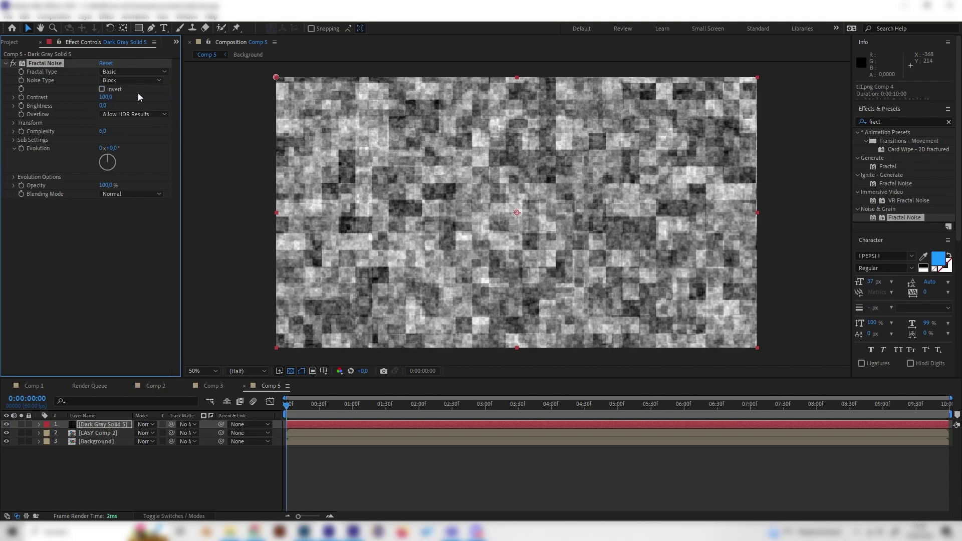
{"action": "left_click", "coordinate": [103, 131]}
{"action": "left_click", "coordinate": [105, 257]}
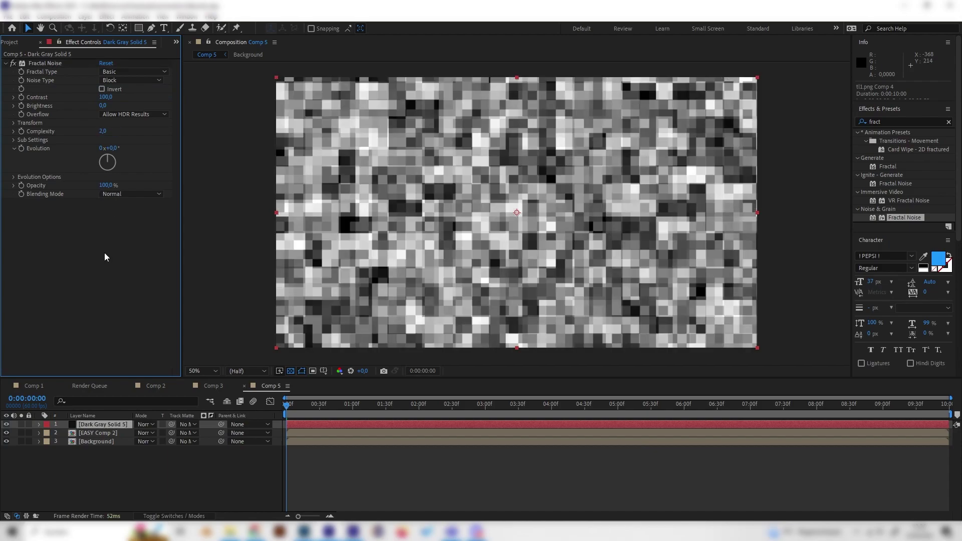
{"action": "left_click", "coordinate": [105, 97]}
{"action": "type", "text": "300"}
{"action": "key", "text": "Return"}
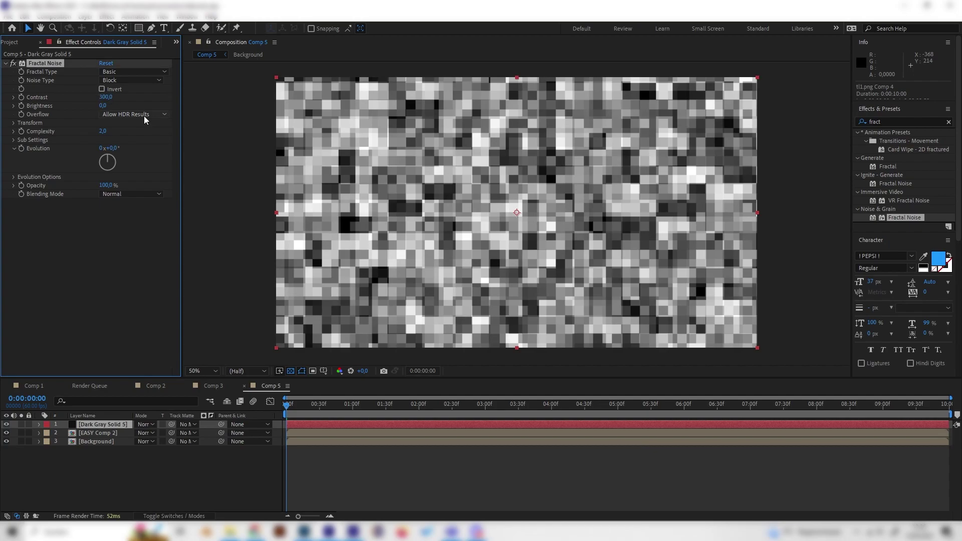
Step: Turn off Uniform Scaling and set the noise Scale Width to 1000
{"action": "left_click", "coordinate": [14, 123]}
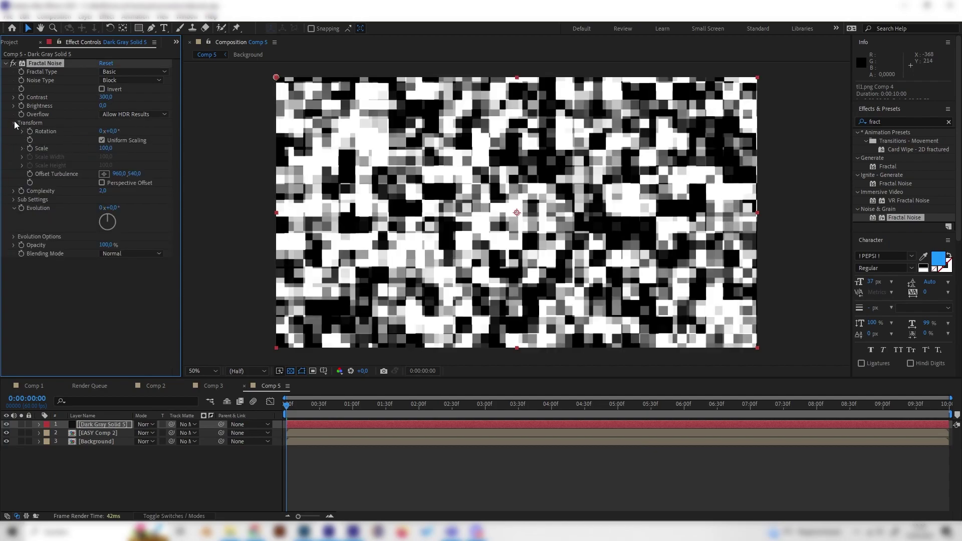
{"action": "left_click", "coordinate": [102, 141]}
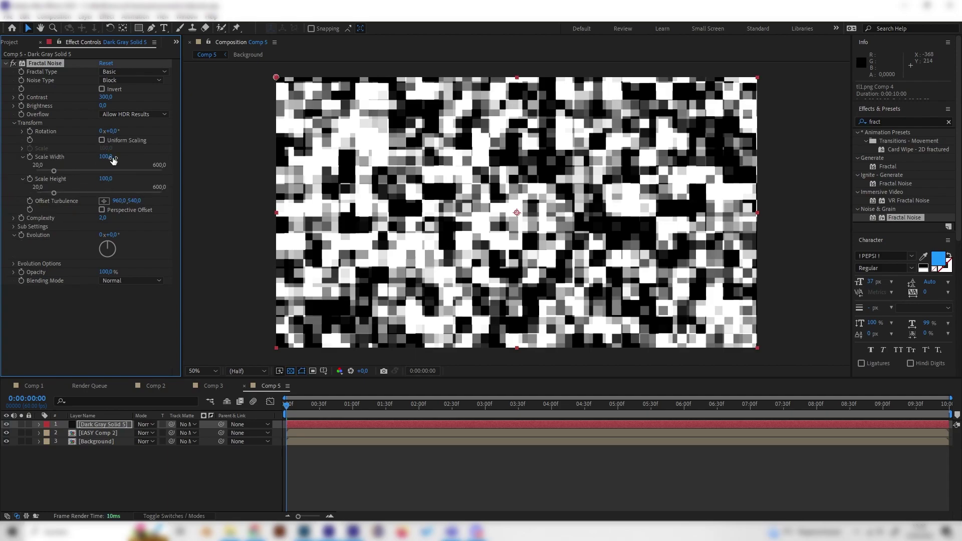
{"action": "left_click", "coordinate": [106, 156]}
{"action": "key", "text": "Return"}
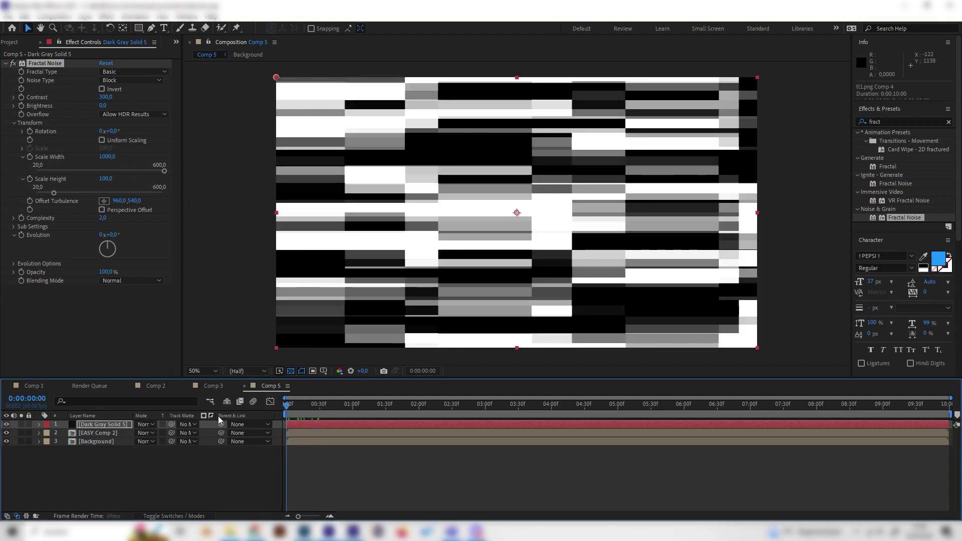
{"action": "left_click", "coordinate": [105, 425]}
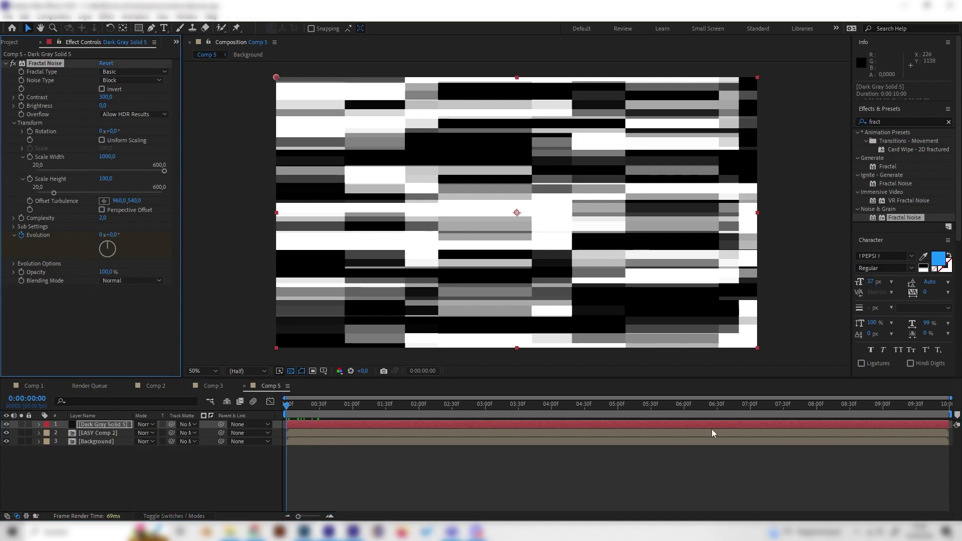
Step: Keyframe Evolution at 5 revolutions at the end of the composition
{"action": "left_click", "coordinate": [948, 403]}
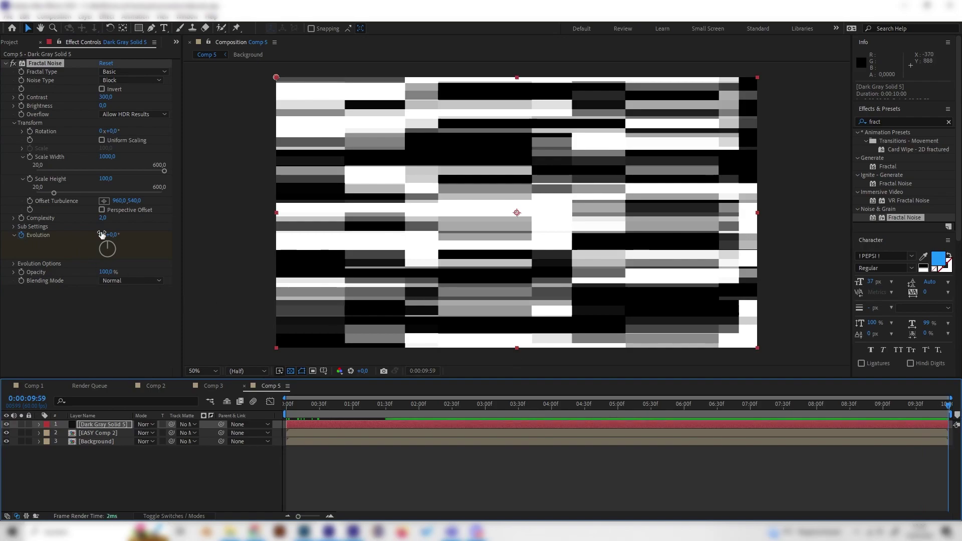
{"action": "left_click", "coordinate": [102, 235]}
{"action": "key", "text": "Return"}
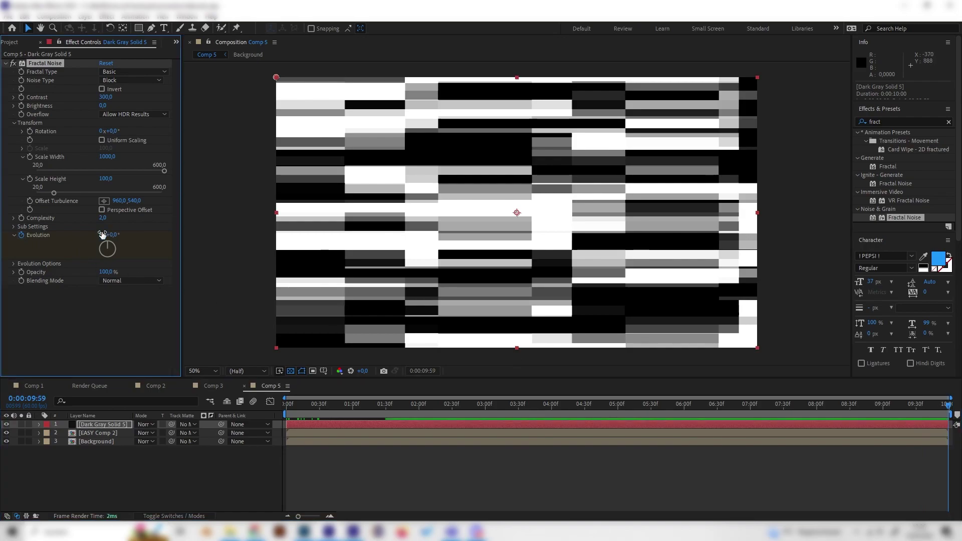
{"action": "left_click_drag", "start_coordinate": [955, 406], "coordinate": [275, 414]}
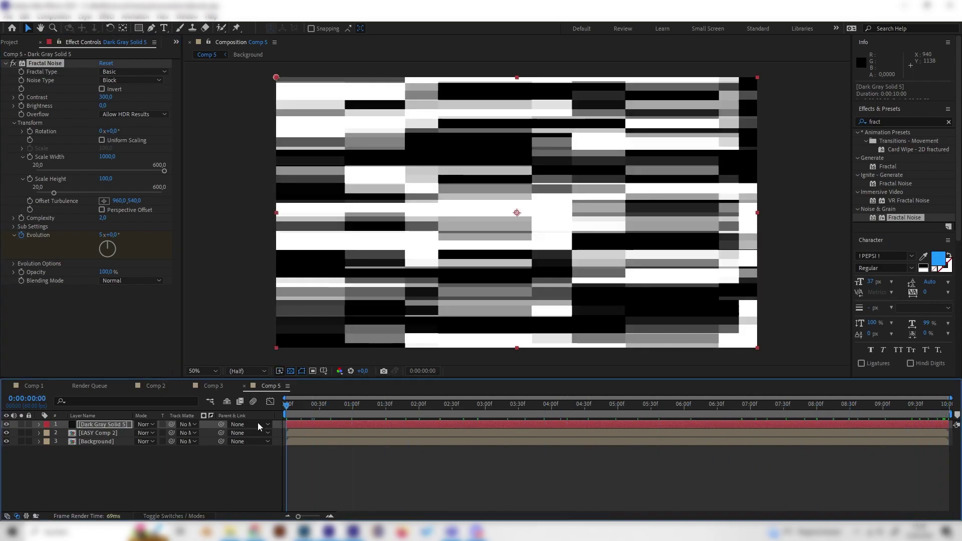
Step: Pre-compose the noise solid into Dark Gray Solid 5 Comp 1 and hide it
{"action": "left_click", "coordinate": [98, 424]}
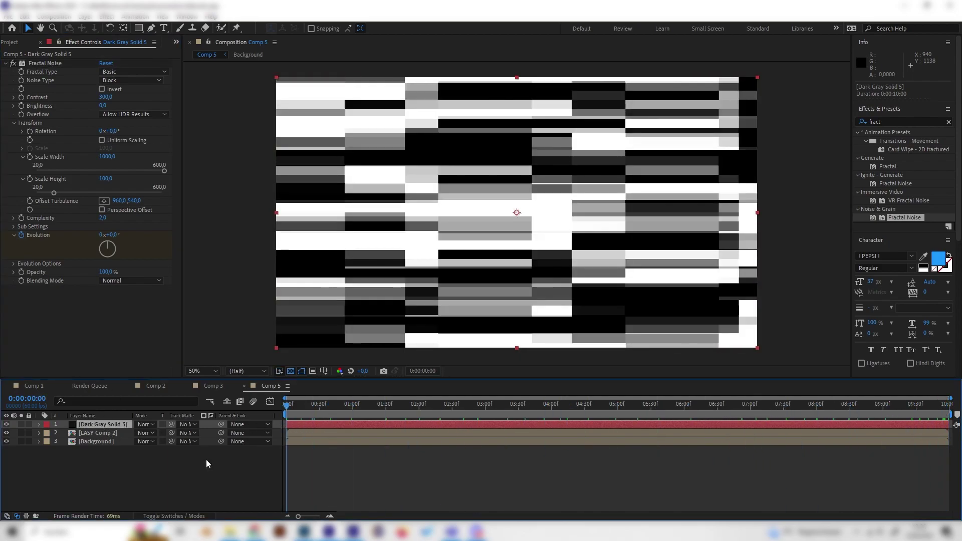
{"action": "right_click", "coordinate": [95, 423]}
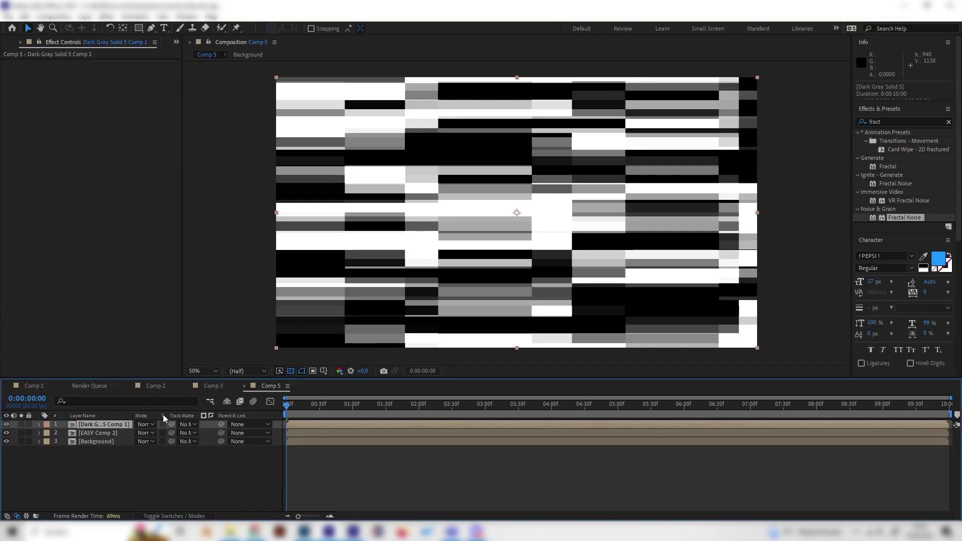
{"action": "left_click", "coordinate": [6, 424]}
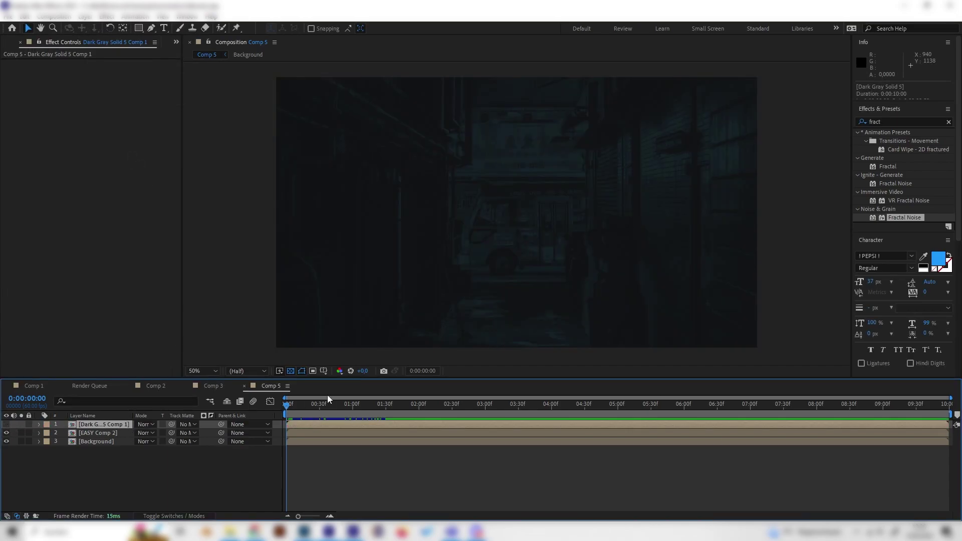
Step: Apply Displacement Map to EASY Comp 2, using Dark Gray Solid 5 Comp 1 as the map layer
{"action": "left_click_drag", "start_coordinate": [329, 399], "coordinate": [355, 404]}
{"action": "left_click", "coordinate": [120, 433]}
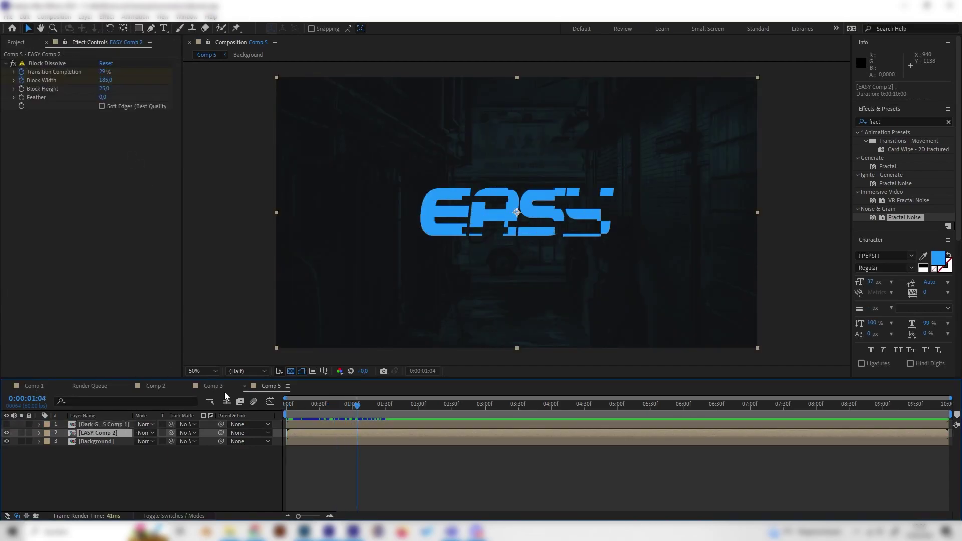
{"action": "left_click", "coordinate": [884, 122]}
{"action": "type", "text": "displ"}
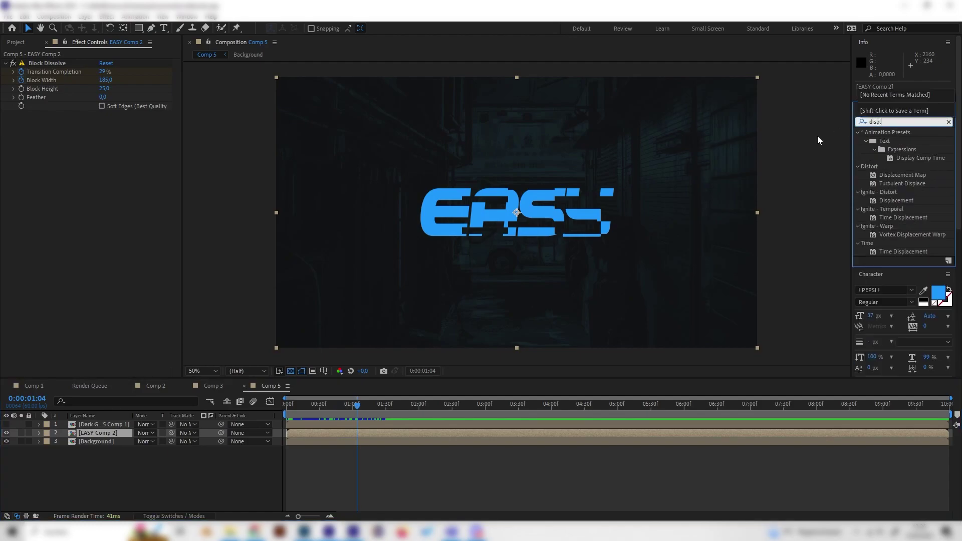
{"action": "double_click", "coordinate": [912, 174]}
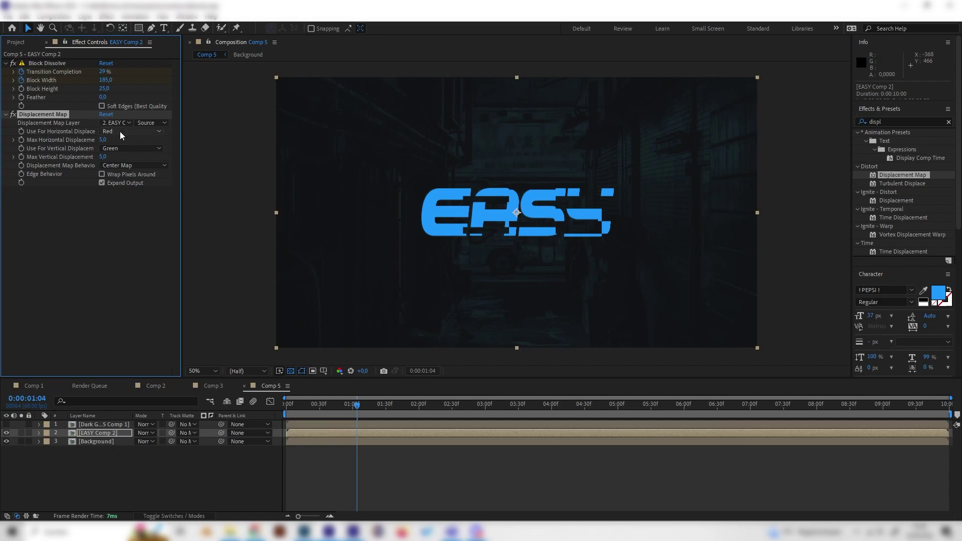
{"action": "left_click", "coordinate": [119, 132]}
{"action": "left_click", "coordinate": [115, 123]}
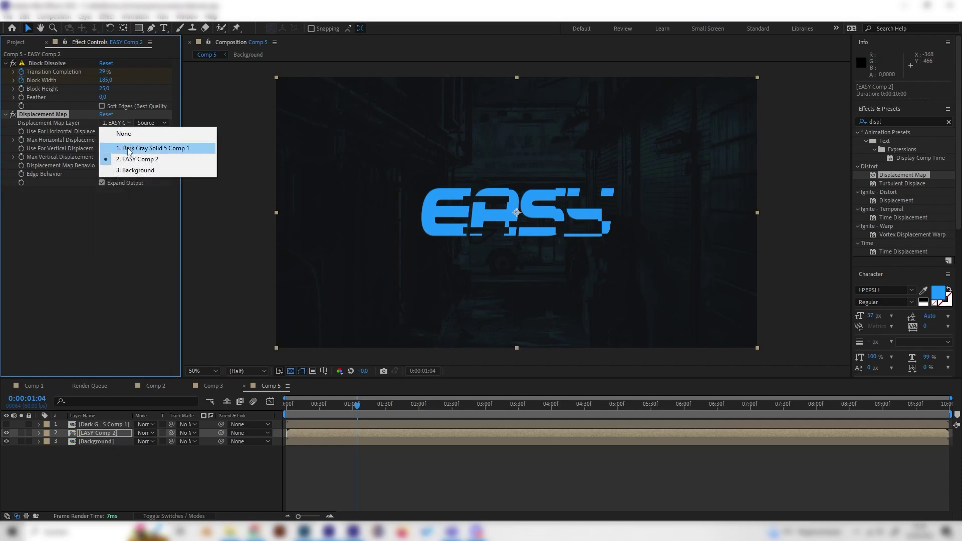
{"action": "left_click", "coordinate": [129, 149]}
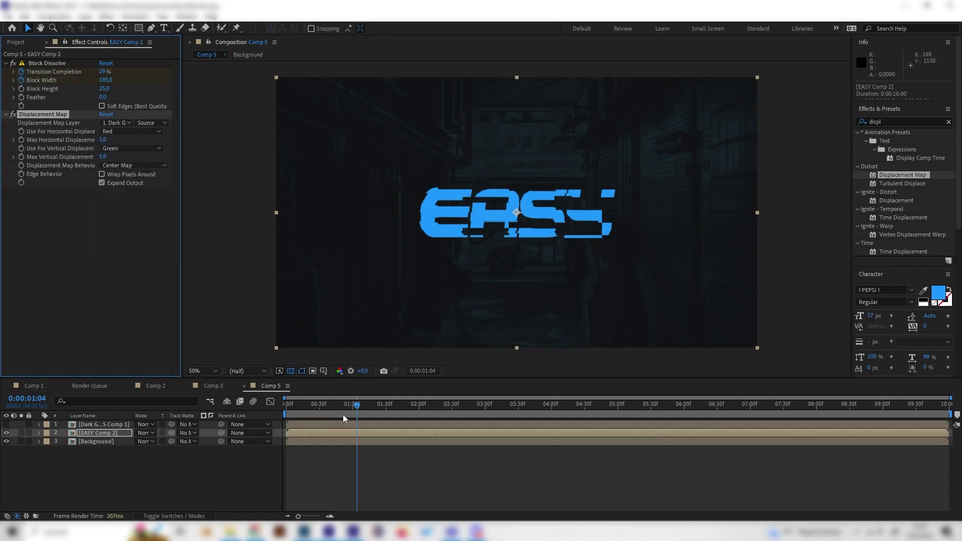
{"action": "left_click_drag", "start_coordinate": [356, 404], "coordinate": [404, 420]}
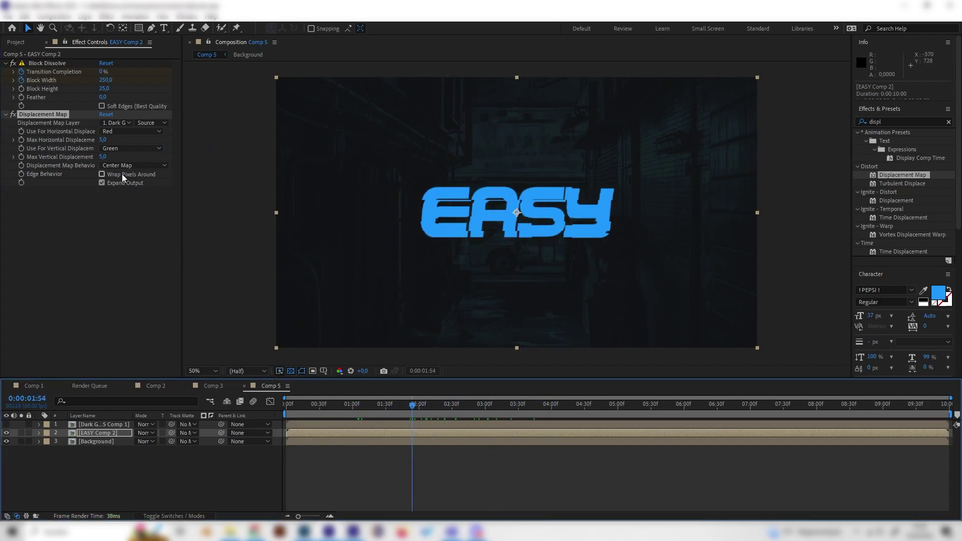
{"action": "left_click", "coordinate": [103, 157]}
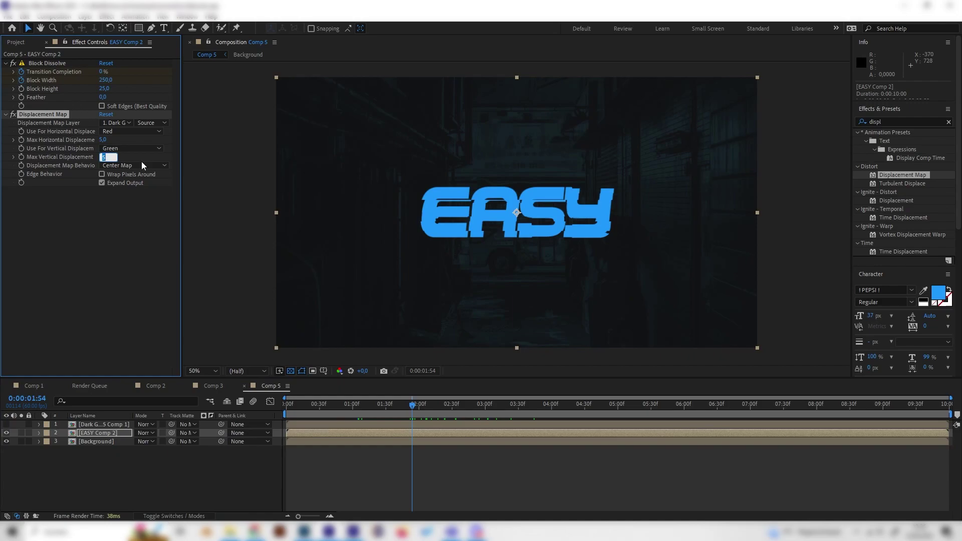
Step: Set Max Vertical Displacement to 0, then nudge it up to 1
{"action": "type", "text": "0"}
{"action": "key", "text": "Return"}
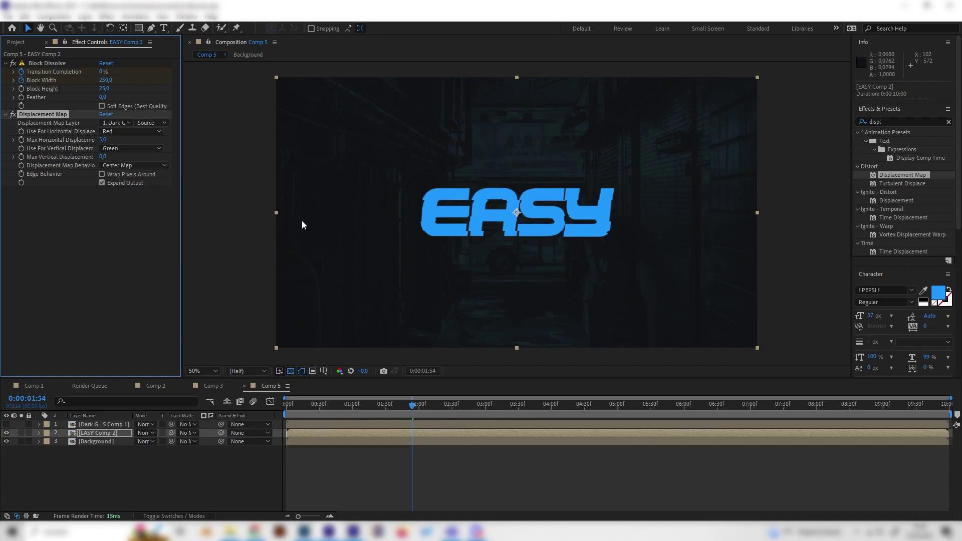
{"action": "left_click_drag", "start_coordinate": [108, 159], "coordinate": [113, 158]}
Step: At the start of the animation, set Max Horizontal Displacement to 80
{"action": "left_click_drag", "start_coordinate": [331, 407], "coordinate": [254, 409]}
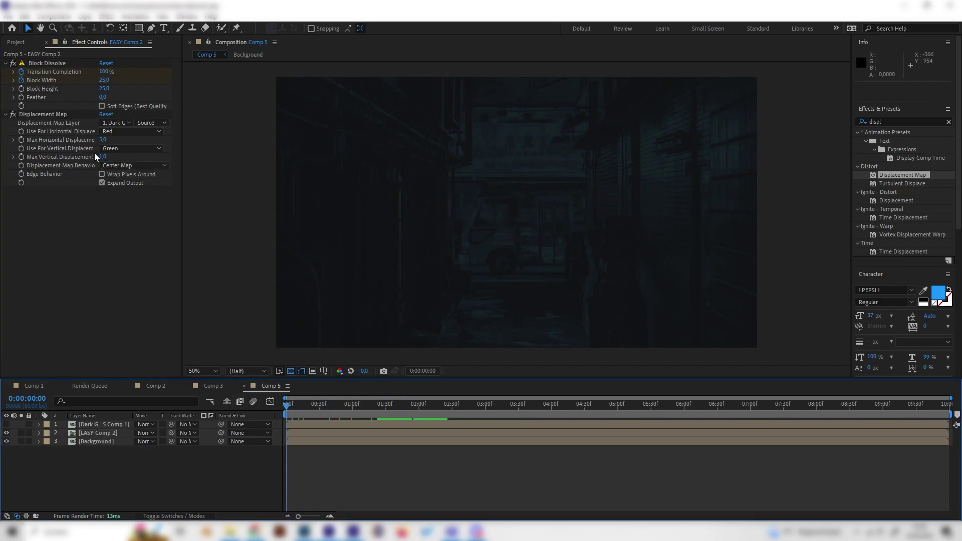
{"action": "left_click", "coordinate": [101, 140]}
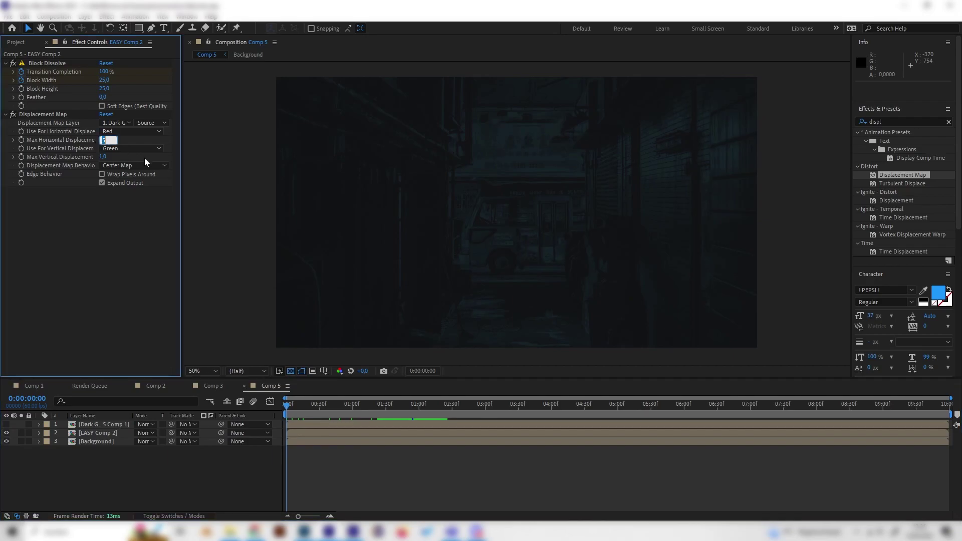
{"action": "type", "text": "80"}
{"action": "key", "text": "Return"}
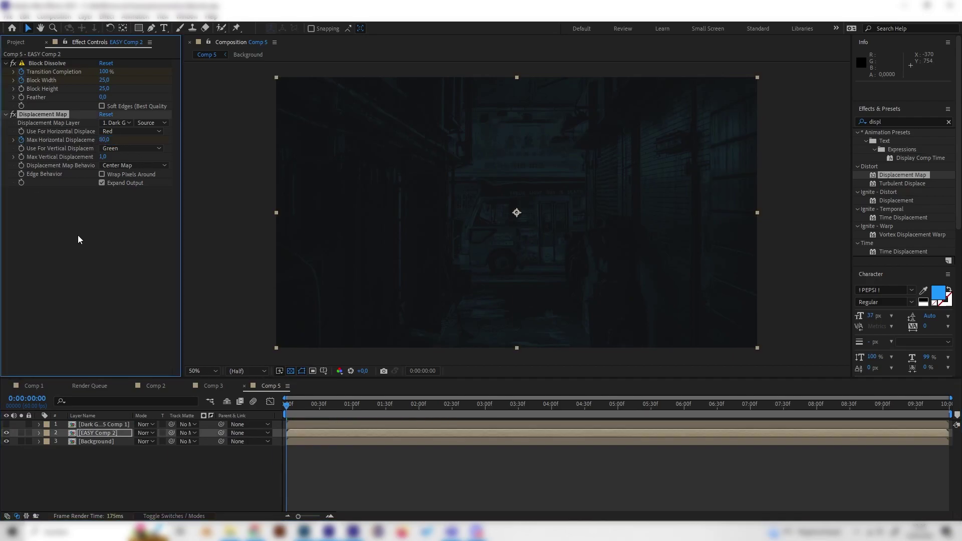
Step: At 1:31, set Max Horizontal Displacement to 5 so the glitch settles
{"action": "left_click_drag", "start_coordinate": [359, 406], "coordinate": [386, 407]}
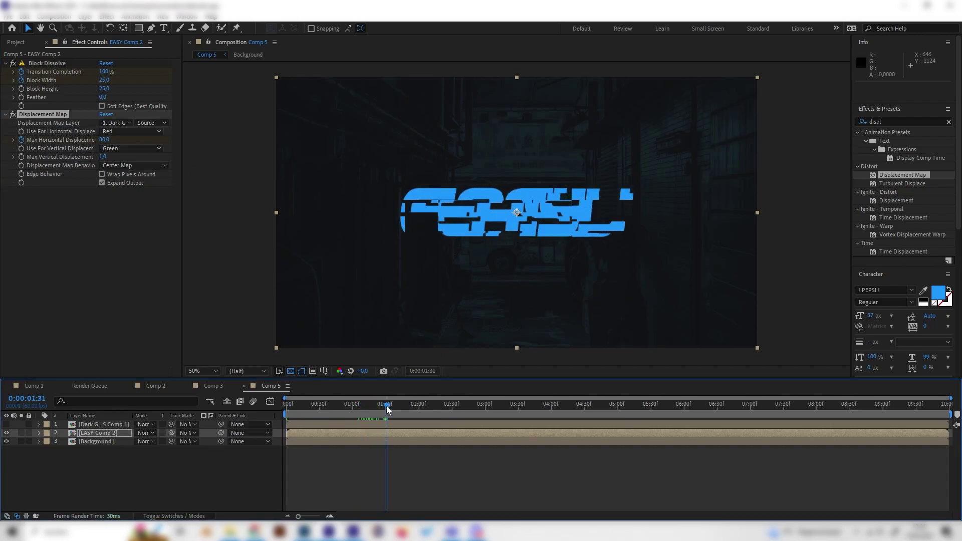
{"action": "left_click", "coordinate": [104, 140]}
{"action": "type", "text": "5"}
{"action": "key", "text": "Return"}
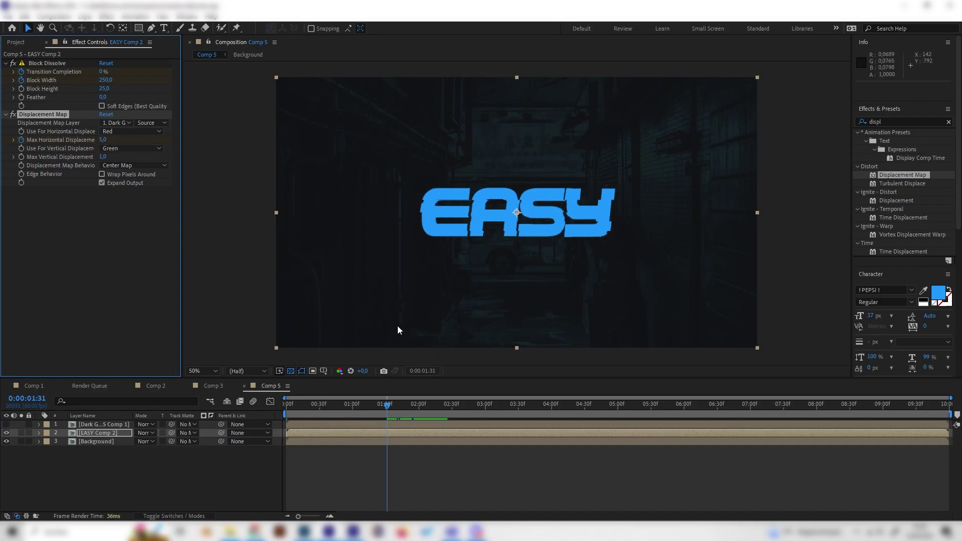
Step: Preview the glitch-in, then return to the start with EASY Comp 2 selected
{"action": "left_click_drag", "start_coordinate": [405, 406], "coordinate": [204, 414]}
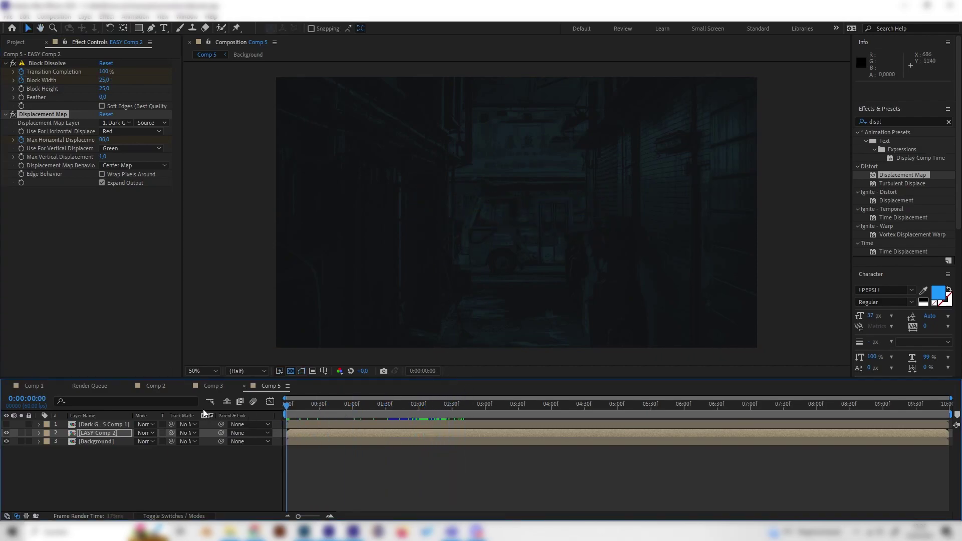
{"action": "key", "text": "space"}
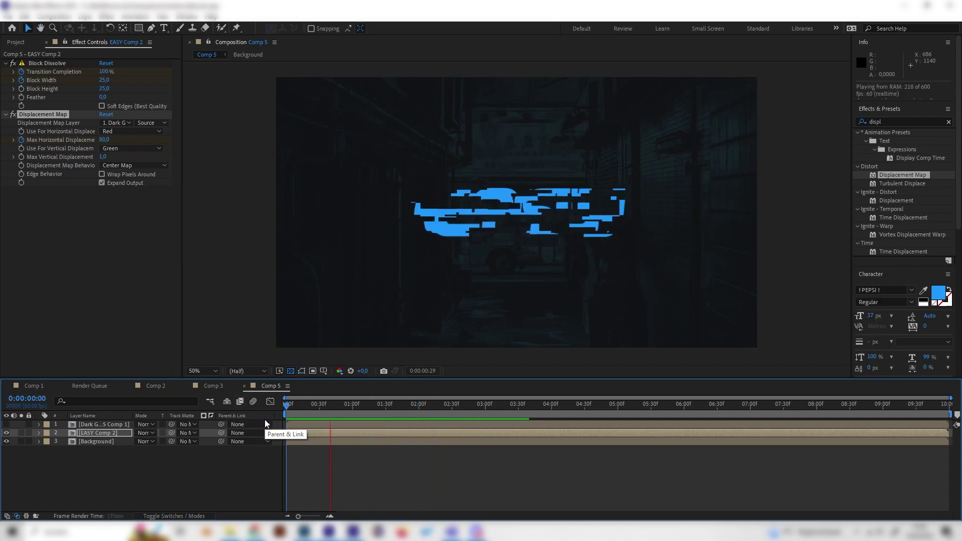
{"action": "key", "text": "space"}
{"action": "left_click_drag", "start_coordinate": [353, 407], "coordinate": [281, 415]}
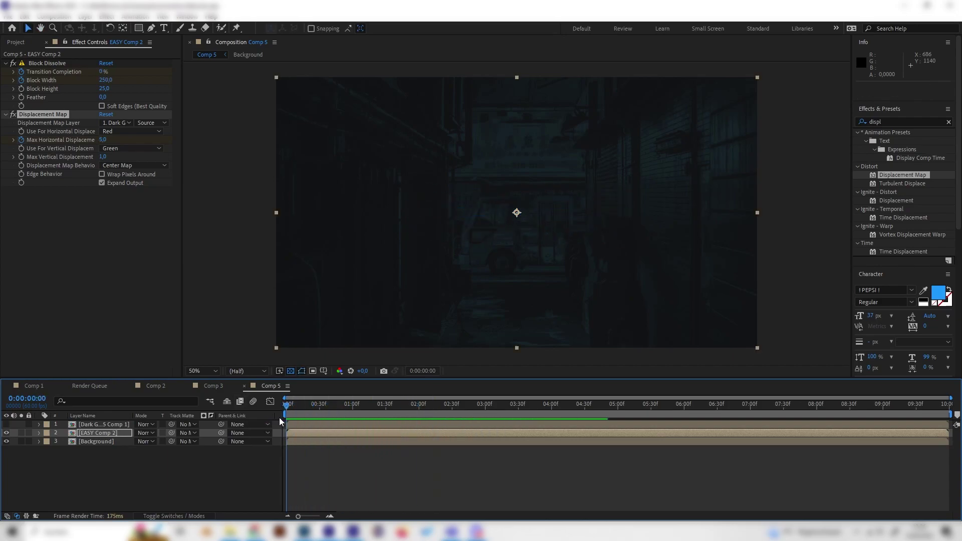
{"action": "left_click", "coordinate": [116, 431]}
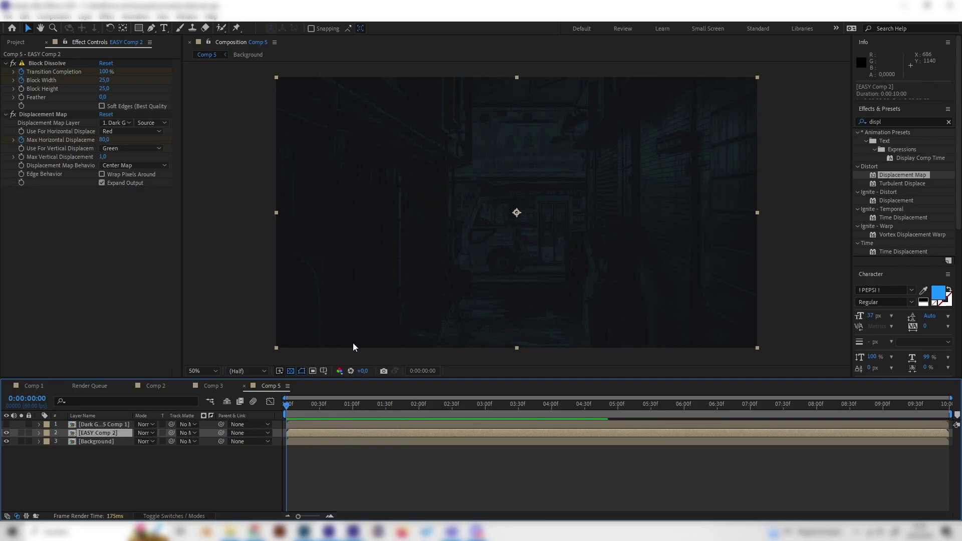
Step: Search Effects & Presets for 'glow' and apply Glow to EASY Comp 2
{"action": "double_click", "coordinate": [888, 120]}
{"action": "key", "text": "BackSpace"}
{"action": "type", "text": "glo"}
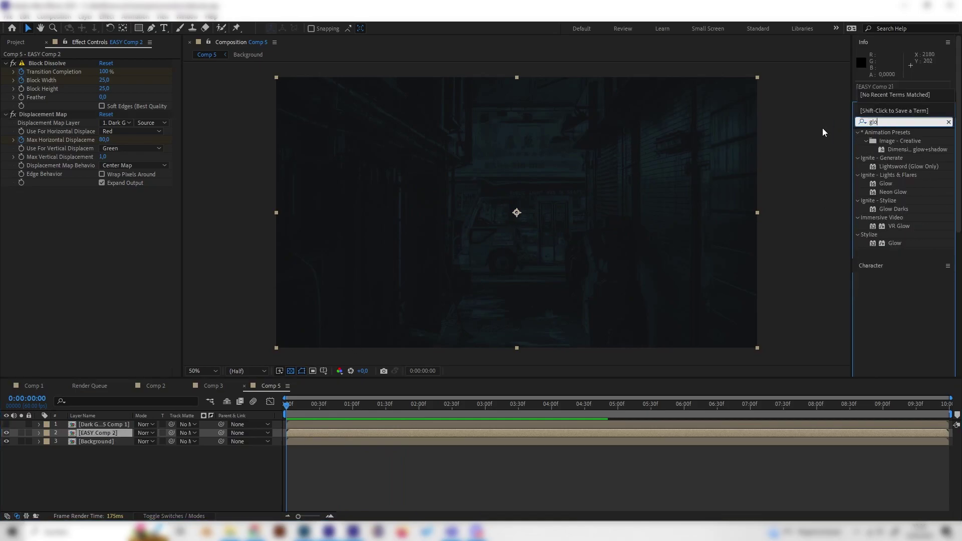
{"action": "type", "text": "w"}
{"action": "left_click_drag", "start_coordinate": [894, 243], "coordinate": [108, 276]}
Step: At 2:21, set Glow Radius to 300 and Glow Intensity to 0.2
{"action": "left_click", "coordinate": [442, 410]}
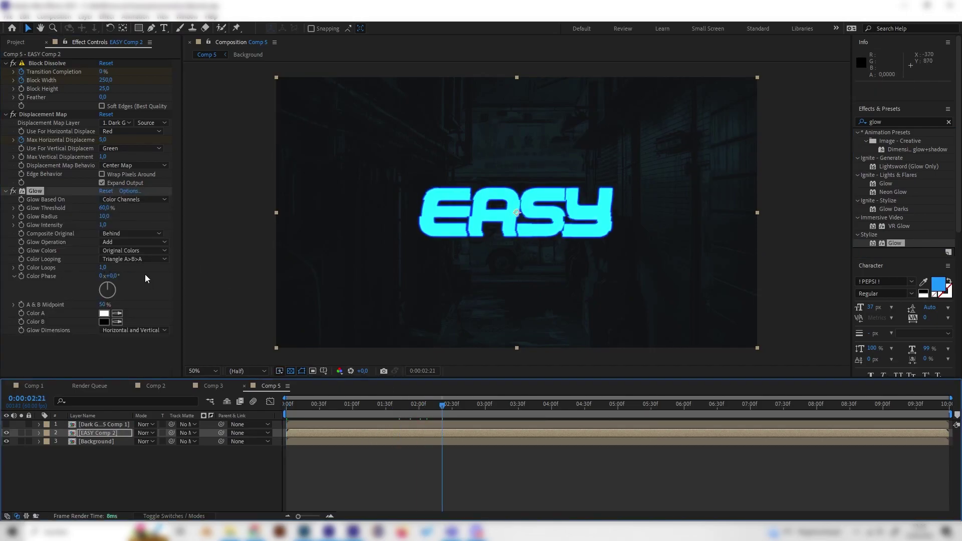
{"action": "left_click", "coordinate": [104, 217]}
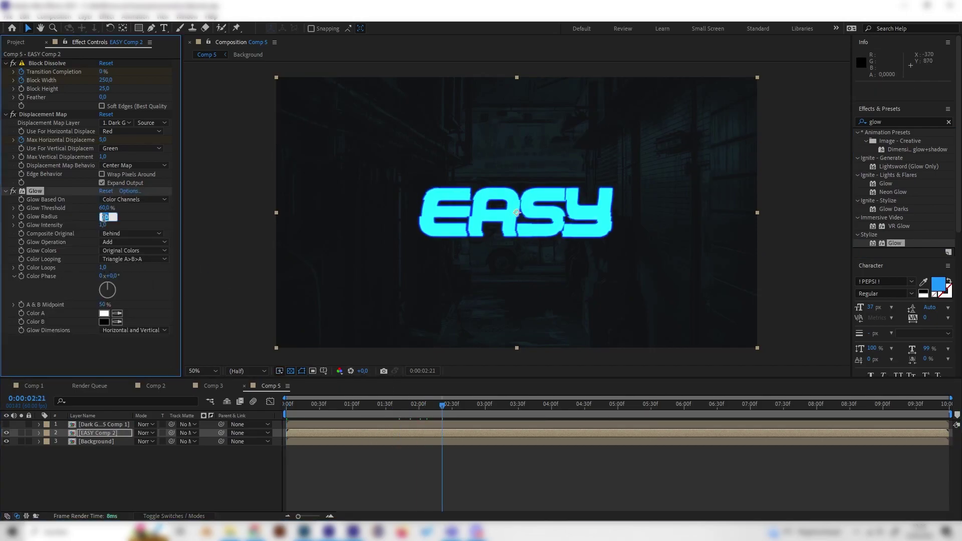
{"action": "key", "text": "Return"}
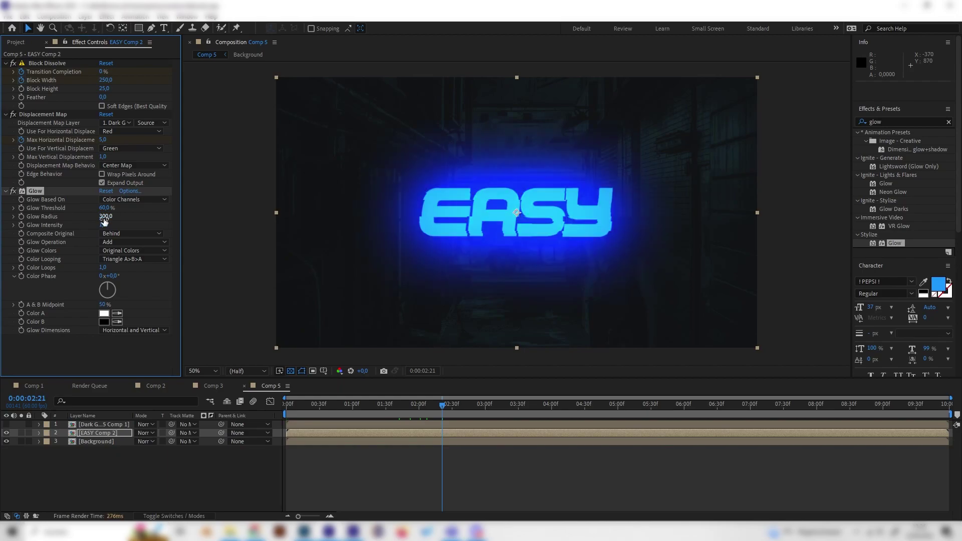
{"action": "left_click", "coordinate": [102, 225]}
{"action": "key", "text": "Return"}
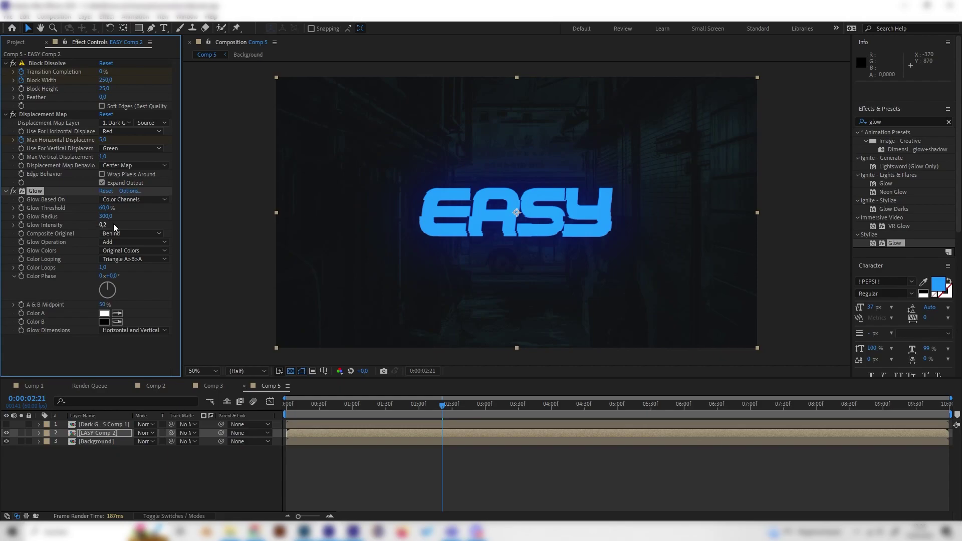
{"action": "left_click", "coordinate": [98, 433]}
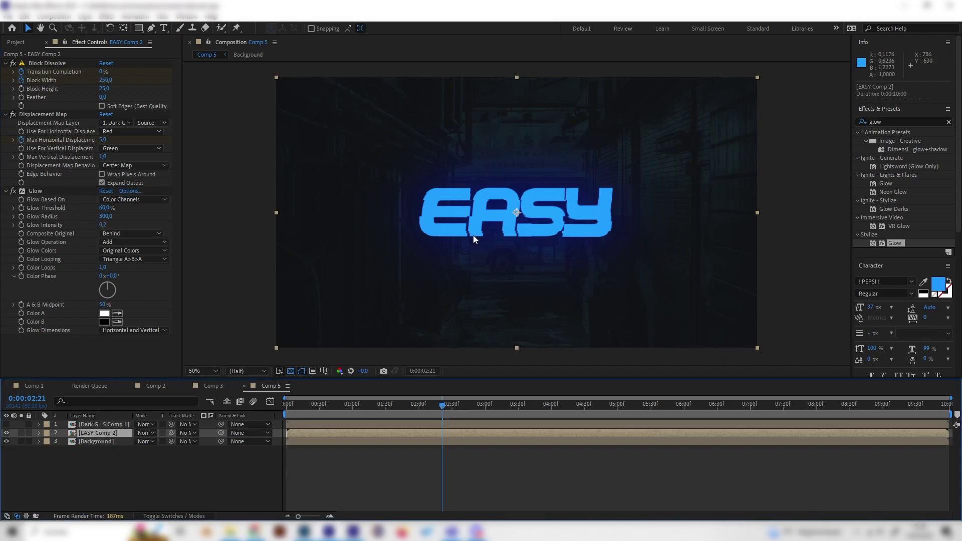
Step: Apply Venetian Blinds to EASY Comp 2 with Transition Completion at 10%
{"action": "left_click", "coordinate": [948, 122]}
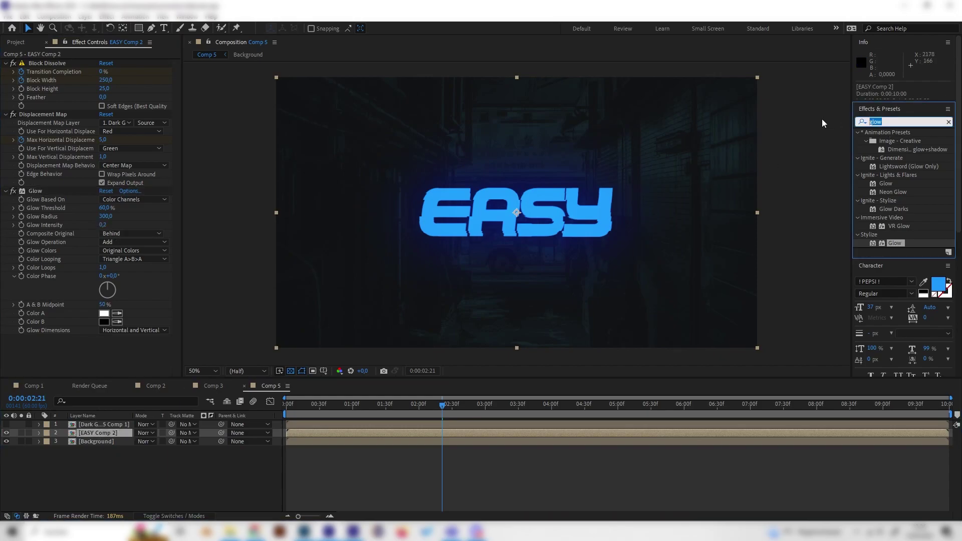
{"action": "type", "text": "venet"}
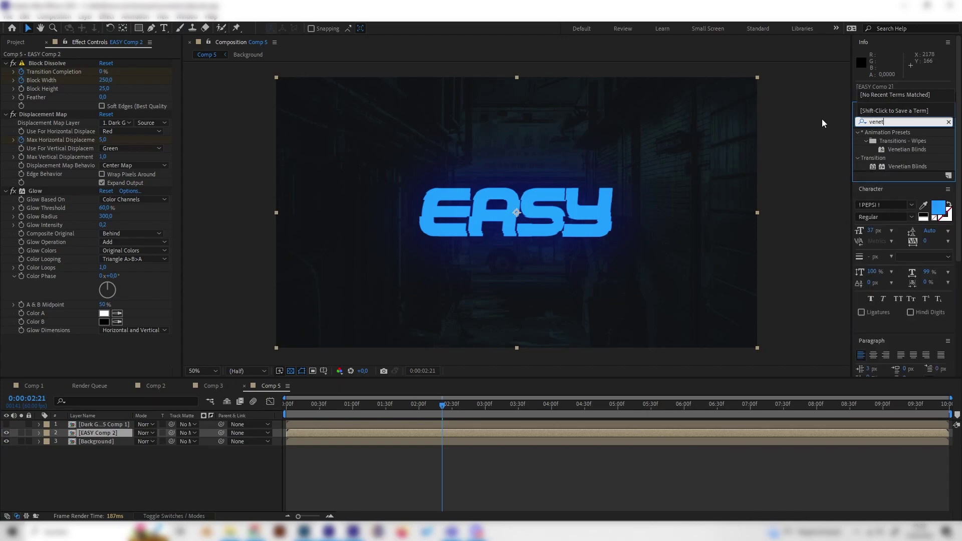
{"action": "left_click_drag", "start_coordinate": [907, 168], "coordinate": [105, 177]}
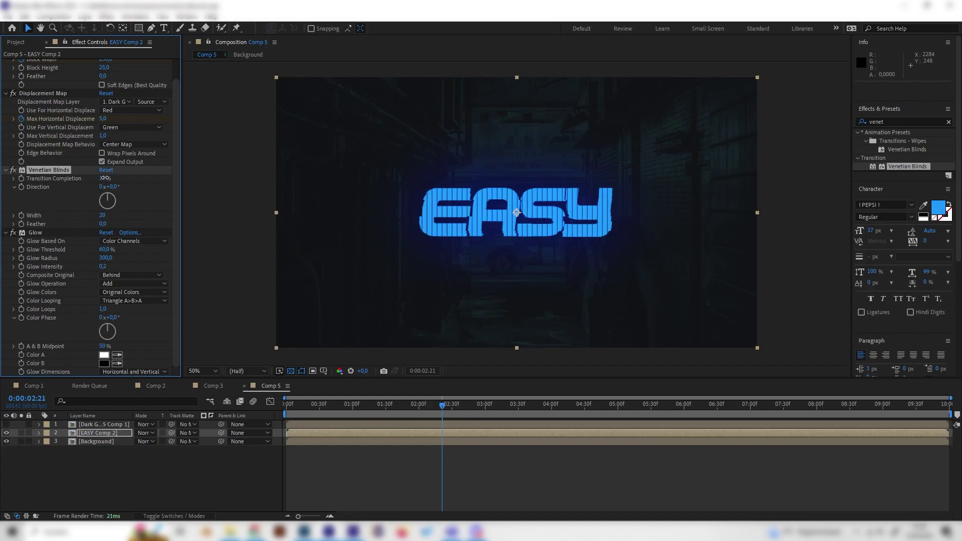
{"action": "left_click", "coordinate": [106, 178]}
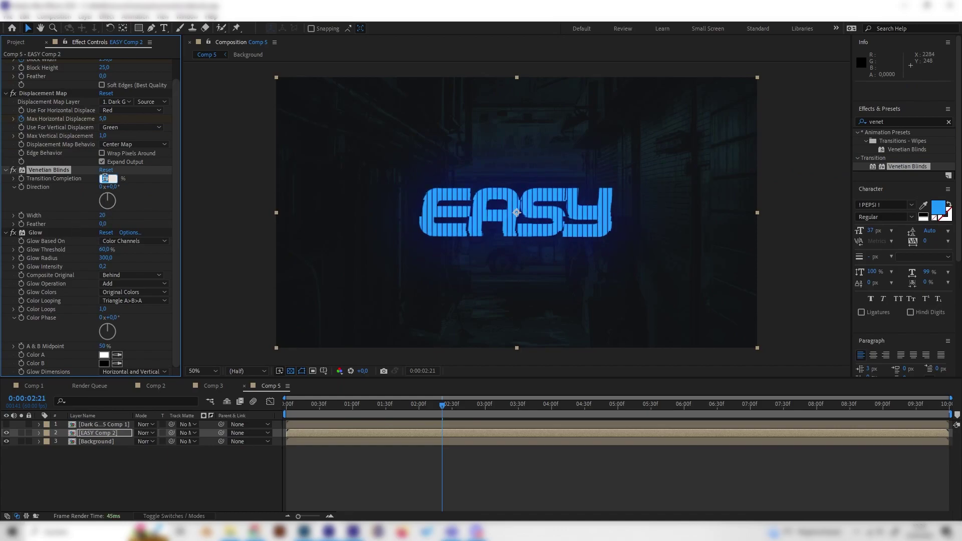
{"action": "type", "text": "10"}
{"action": "key", "text": "Return"}
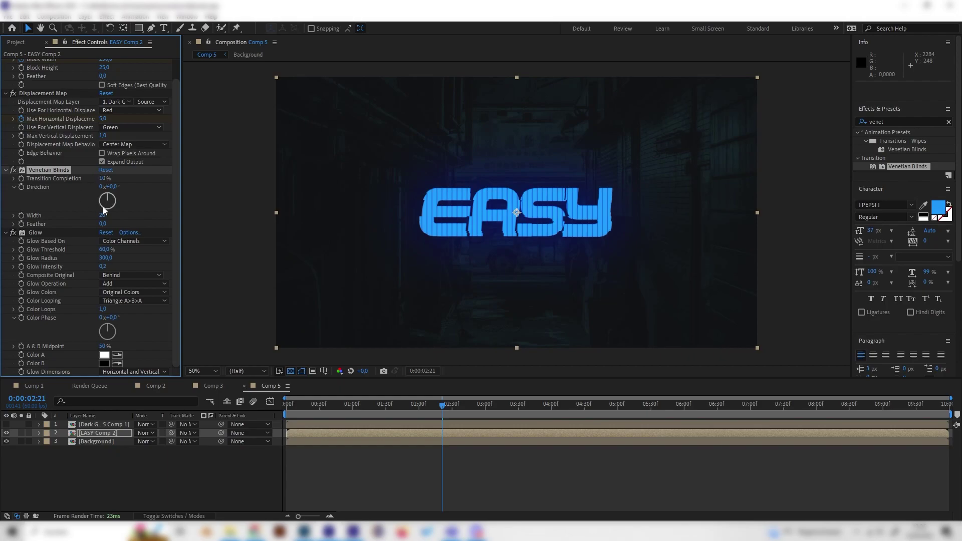
Step: Narrow the blinds stripes and set their direction to a 45° diagonal
{"action": "left_click_drag", "start_coordinate": [101, 213], "coordinate": [103, 212]}
{"action": "key", "text": "period"}
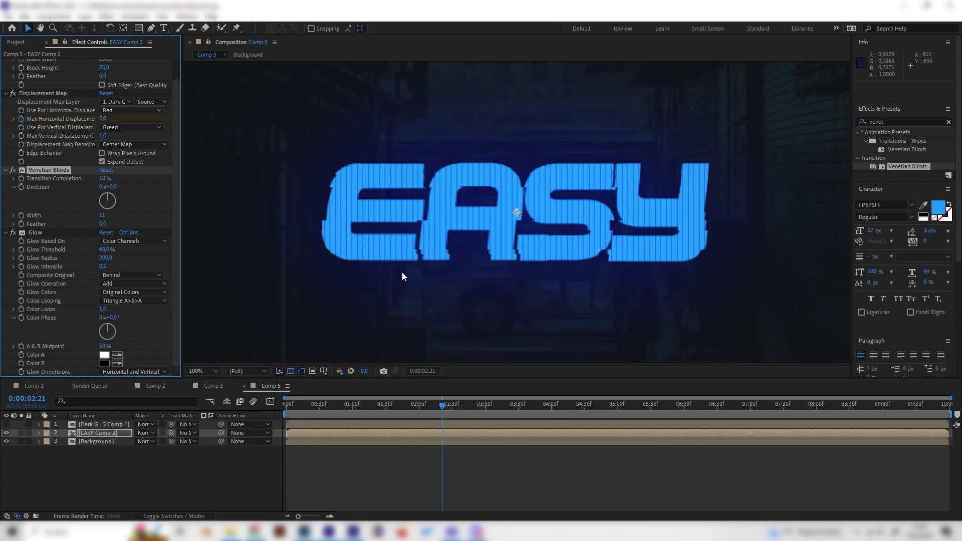
{"action": "key", "text": "comma"}
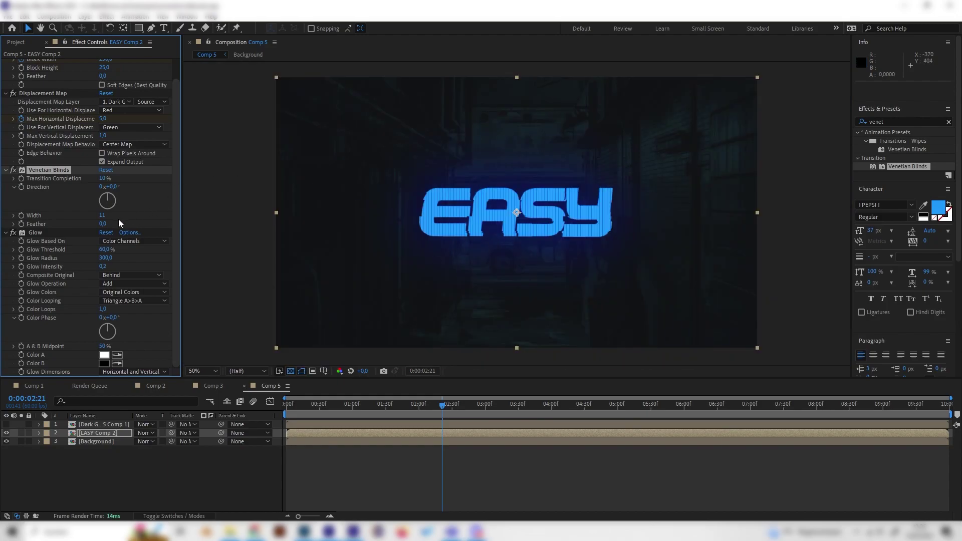
{"action": "left_click_drag", "start_coordinate": [111, 187], "coordinate": [114, 193]}
{"action": "left_click", "coordinate": [115, 188]}
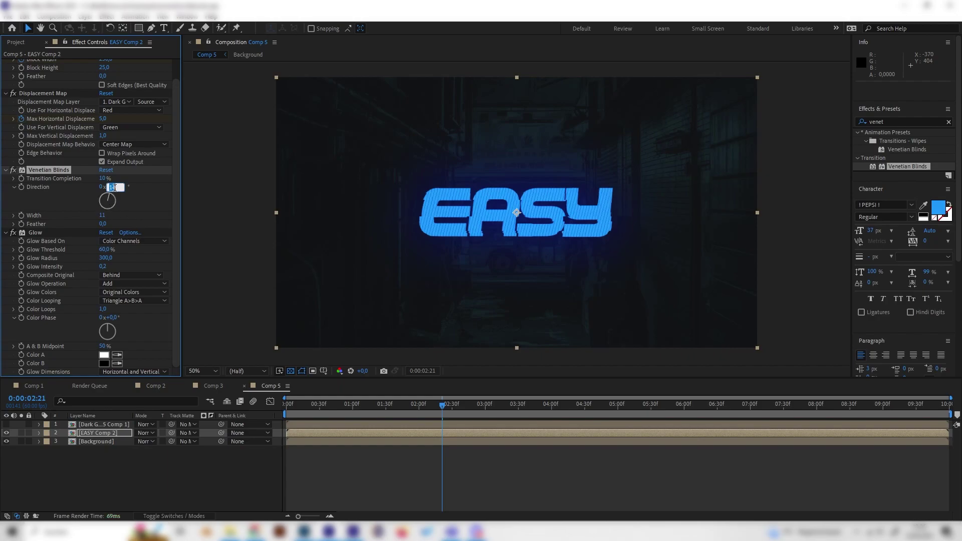
{"action": "key", "text": "Return"}
Step: Set the blinds Width to 8 and check the stripes at 100% zoom
{"action": "left_click", "coordinate": [102, 214]}
{"action": "type", "text": "4"}
{"action": "key", "text": "Return"}
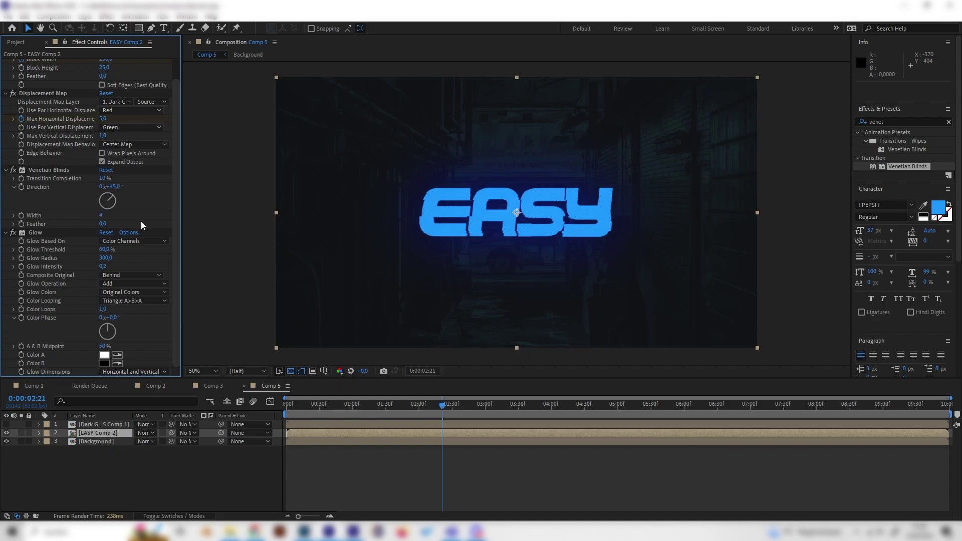
{"action": "left_click", "coordinate": [102, 215]}
{"action": "type", "text": "8"}
{"action": "key", "text": "Return"}
{"action": "key", "text": "slash"}
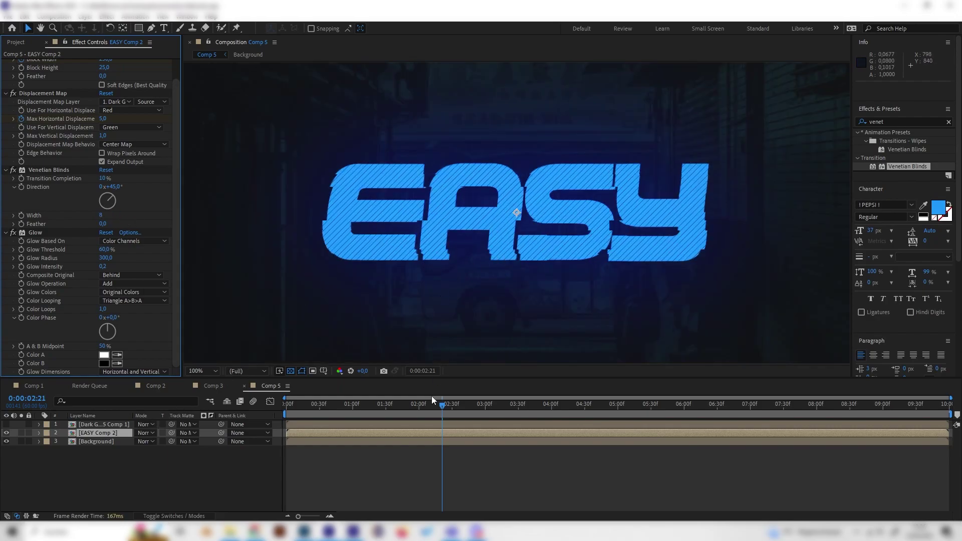
{"action": "key", "text": "comma"}
{"action": "key", "text": "comma"}
Step: Set EASY Comp 2's Opacity to 80% and check the dimmed text
{"action": "left_click_drag", "start_coordinate": [476, 404], "coordinate": [336, 407]}
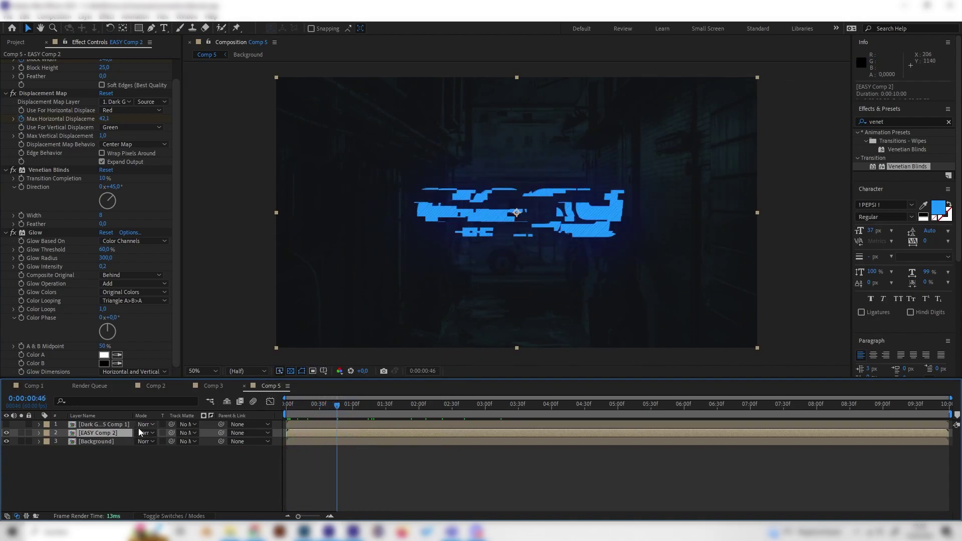
{"action": "key", "text": "t"}
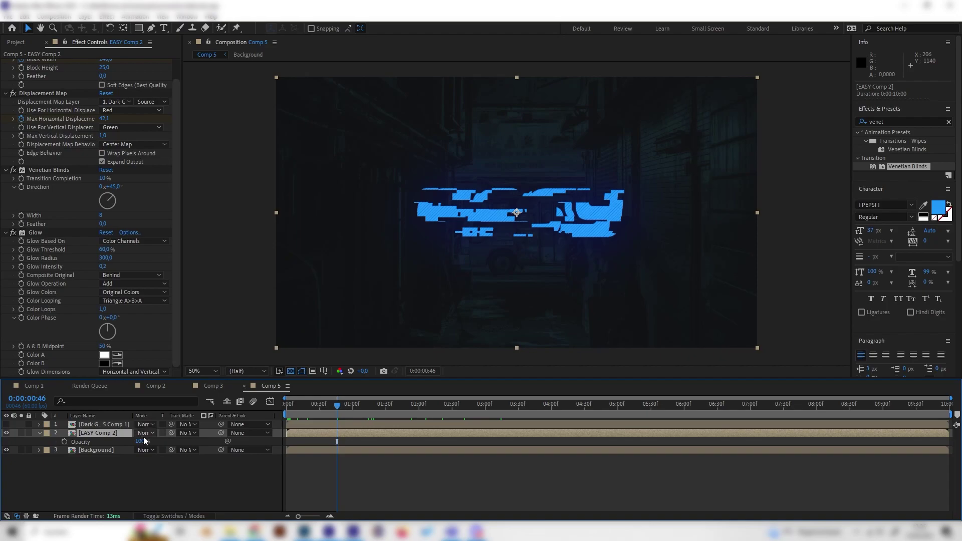
{"action": "left_click", "coordinate": [140, 441]}
{"action": "key", "text": "Return"}
{"action": "key", "text": "period"}
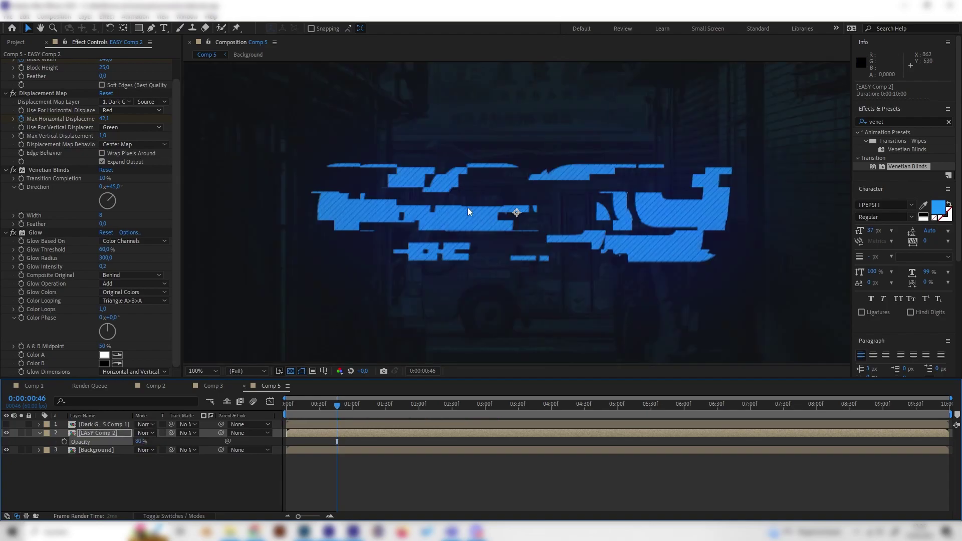
{"action": "key", "text": "comma"}
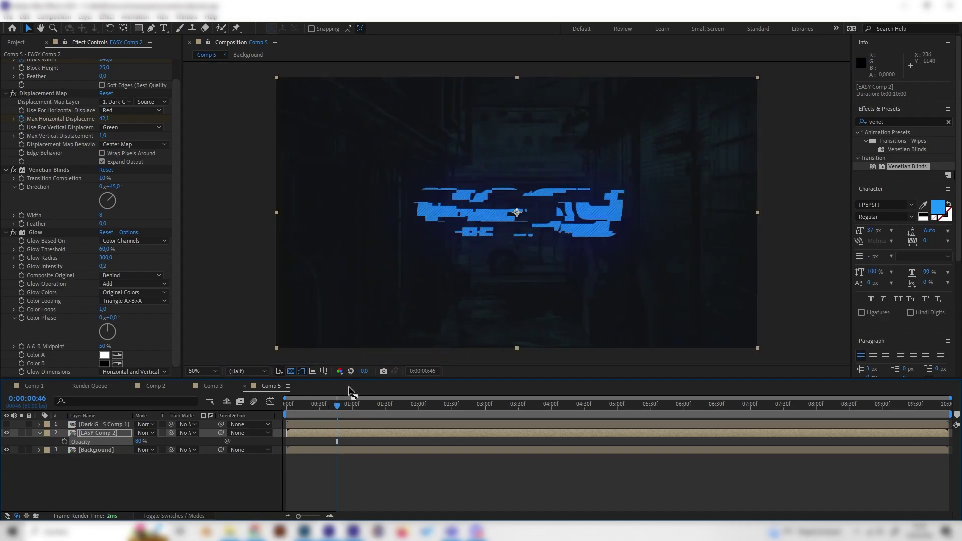
Step: Play the glitch-in animation from the first frame
{"action": "left_click_drag", "start_coordinate": [336, 403], "coordinate": [387, 406]}
{"action": "key", "text": "Home"}
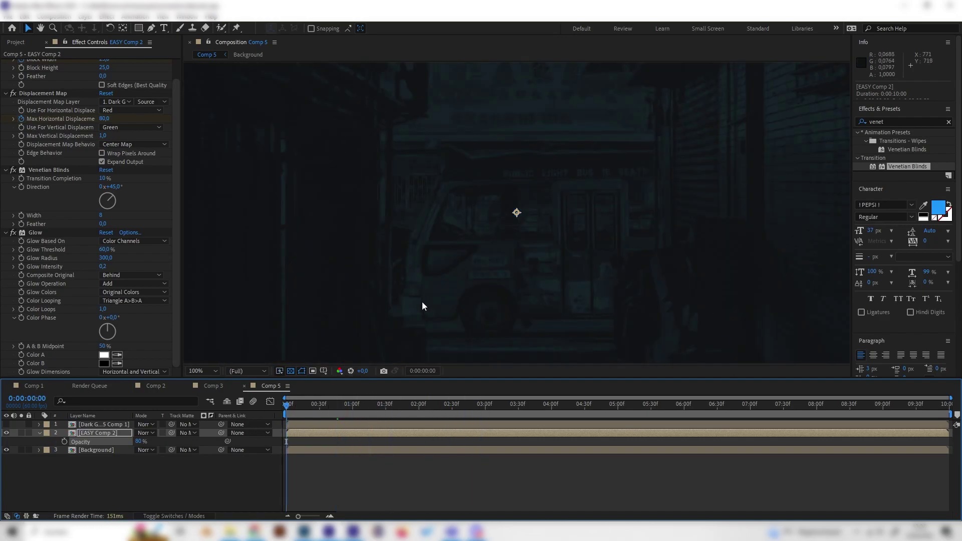
{"action": "key", "text": "space"}
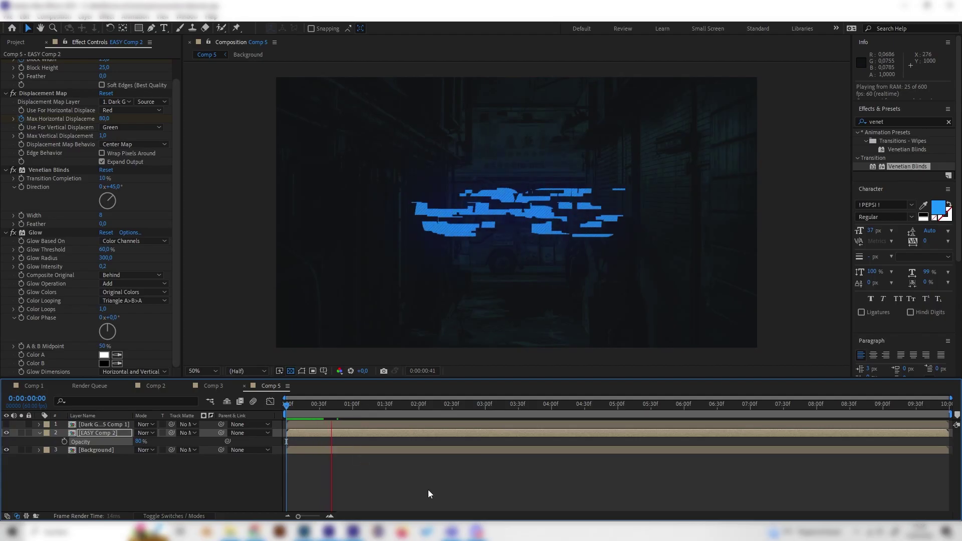